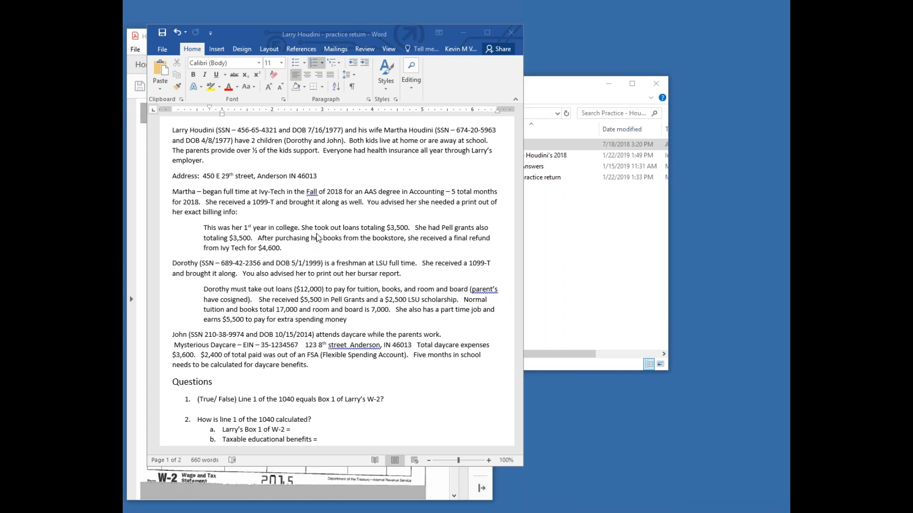
# Step: Review the household, education and daycare facts in the Word practice return document
pyautogui.scroll(2, 314, 239)
pyautogui.scroll(-2, 313, 239)
pyautogui.scroll(1, 315, 242)
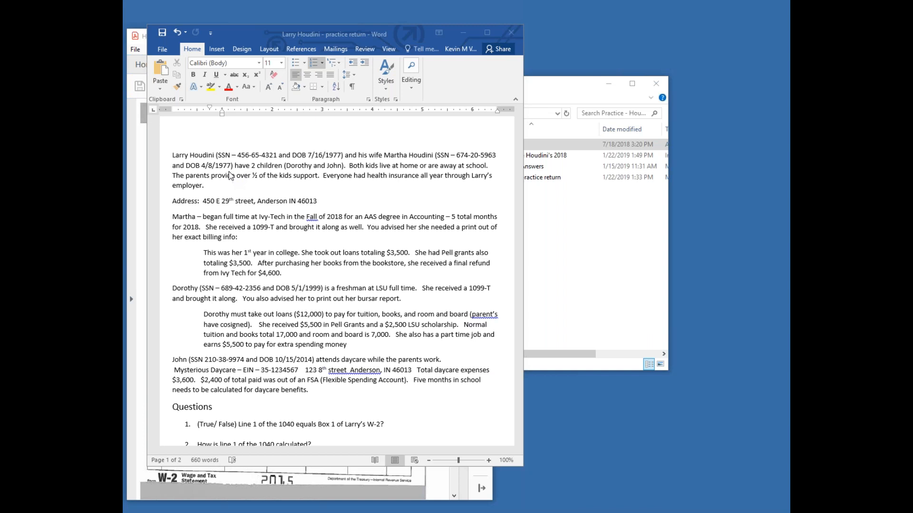
# Step: Switch to the practice PDF in Acrobat Reader and review the W-2, 1098-T and 1098-E forms on both pages
pyautogui.click(370, 483)
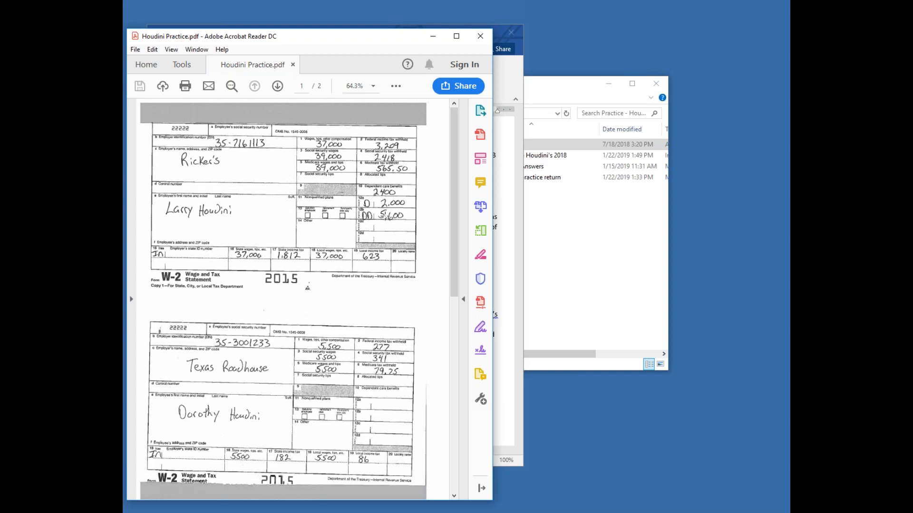
pyautogui.scroll(-4, 288, 204)
pyautogui.scroll(1, 287, 205)
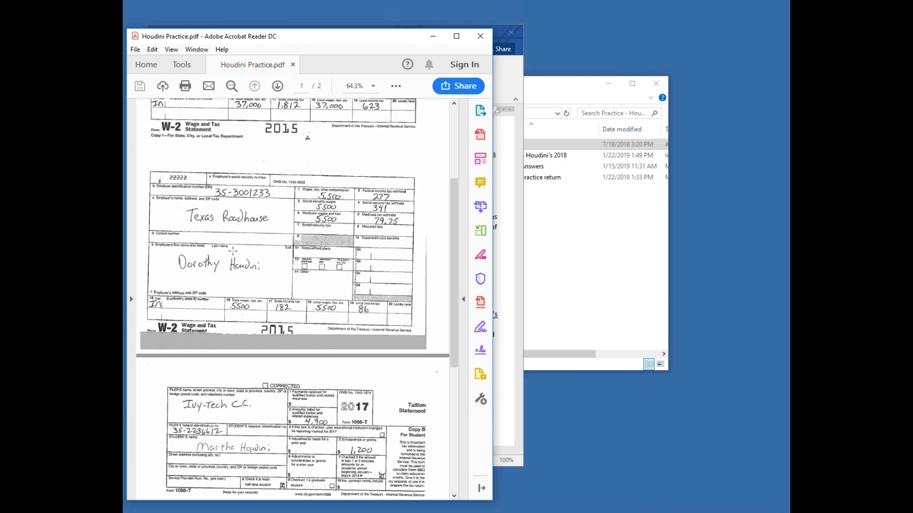
pyautogui.scroll(-5, 247, 249)
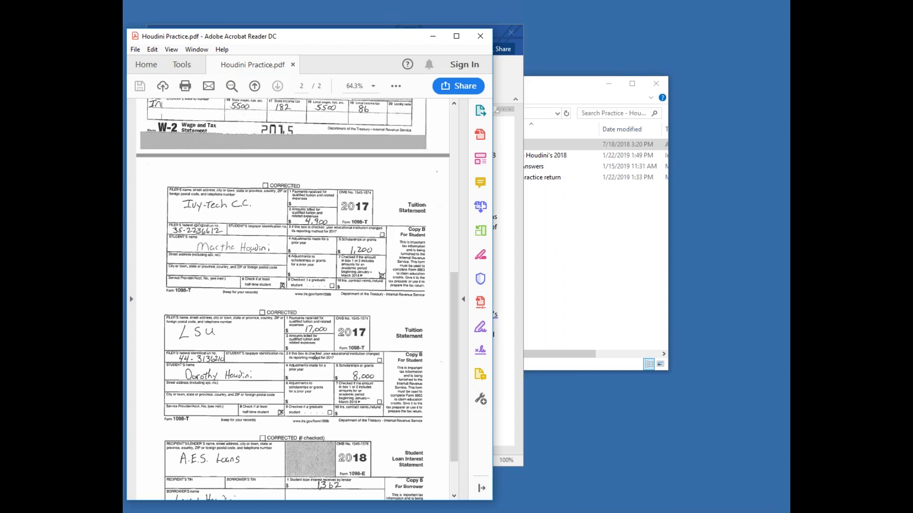
pyautogui.scroll(-3, 204, 226)
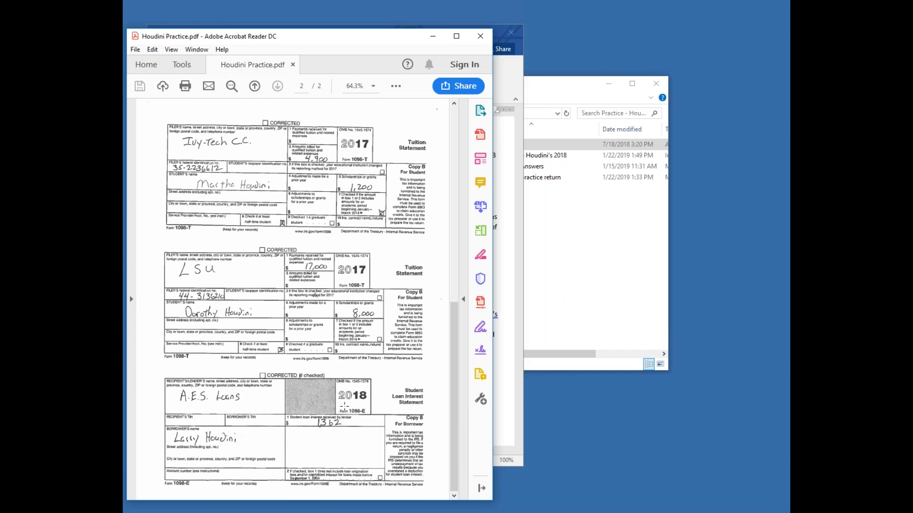
# Step: Minimize the Word and PDF windows and open federal Form 1040 of the 2018 return in TaxAct
pyautogui.click(509, 238)
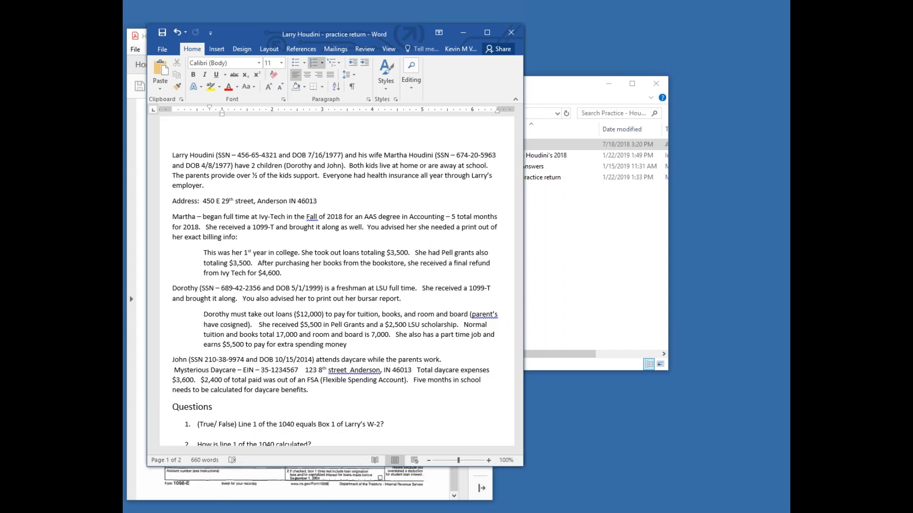
pyautogui.click(461, 33)
pyautogui.click(432, 35)
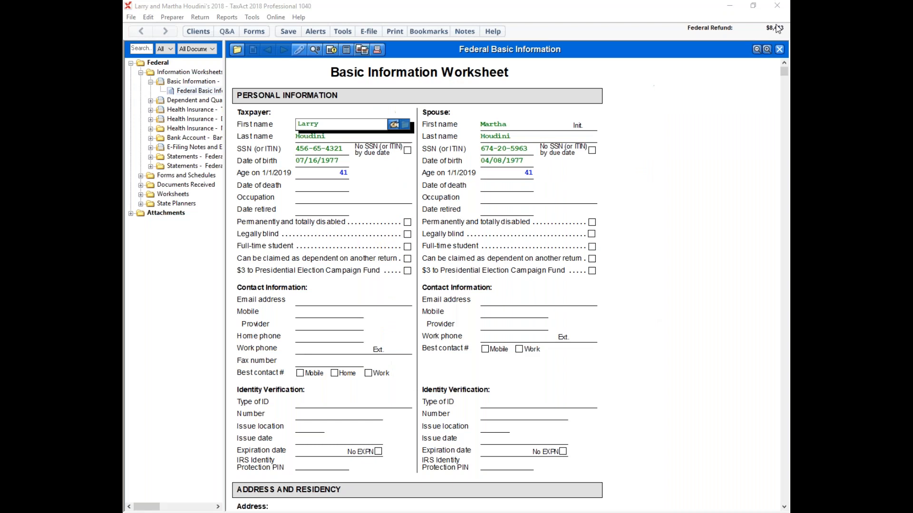
pyautogui.click(734, 194)
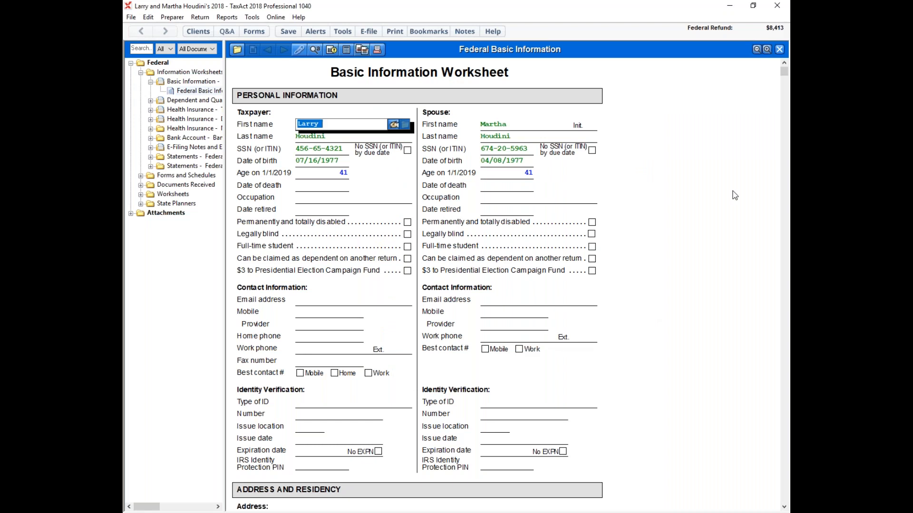
pyautogui.click(141, 175)
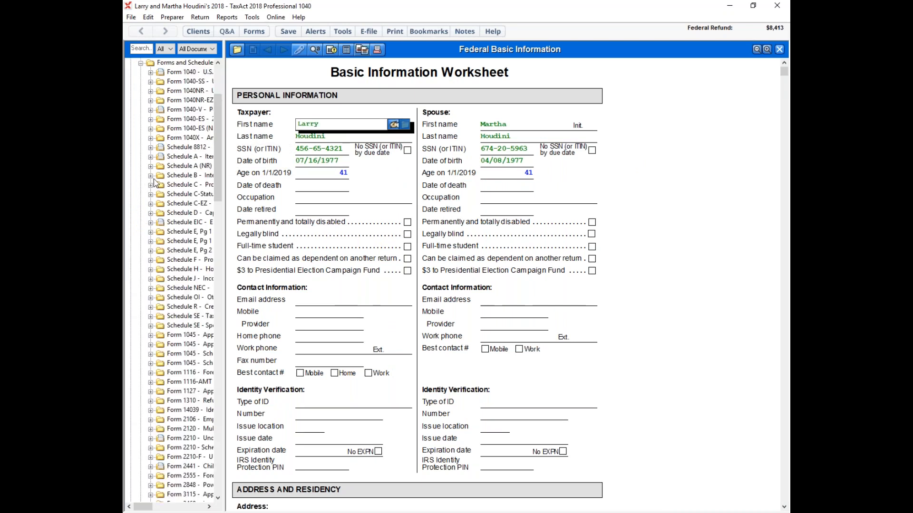
pyautogui.click(185, 72)
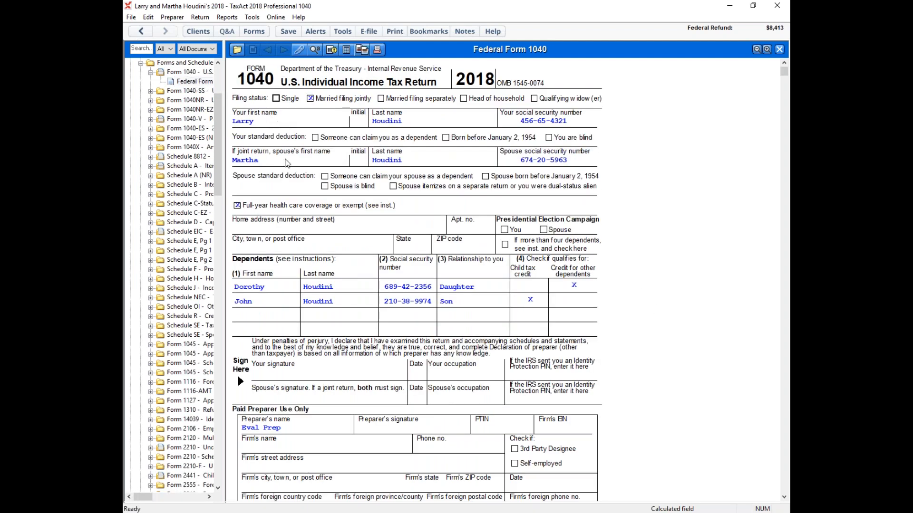
# Step: Open the spouse's Student Information Worksheet that supports the education credits on Schedule 3, line 50 of Form 1040
pyautogui.scroll(-3, 353, 167)
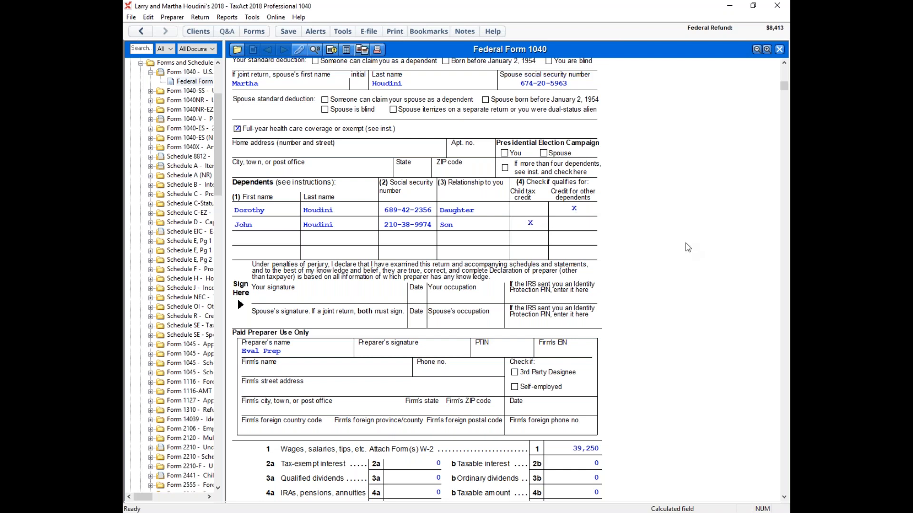
pyautogui.scroll(-10, 685, 243)
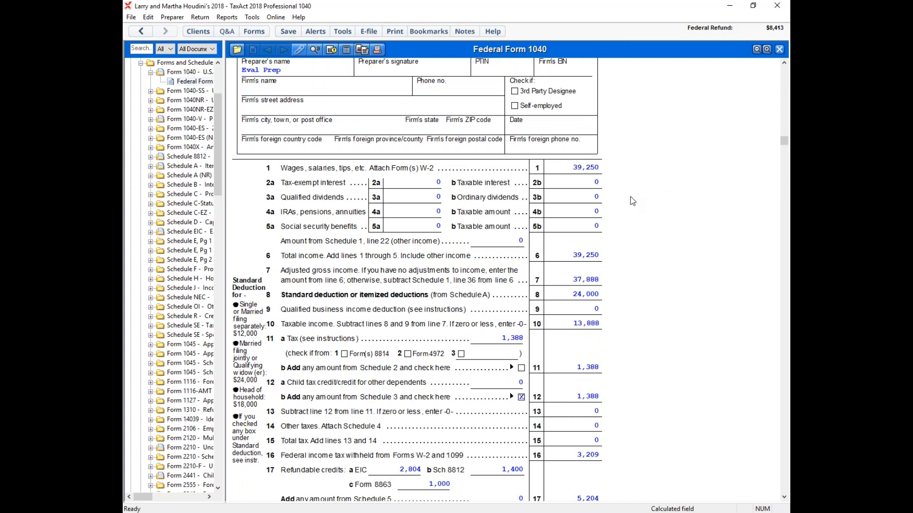
pyautogui.scroll(-15, 633, 201)
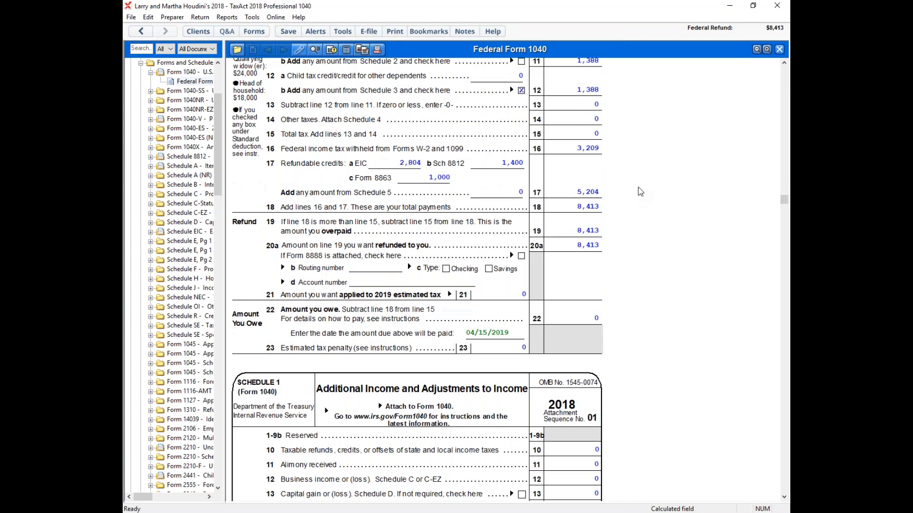
pyautogui.scroll(-20, 646, 189)
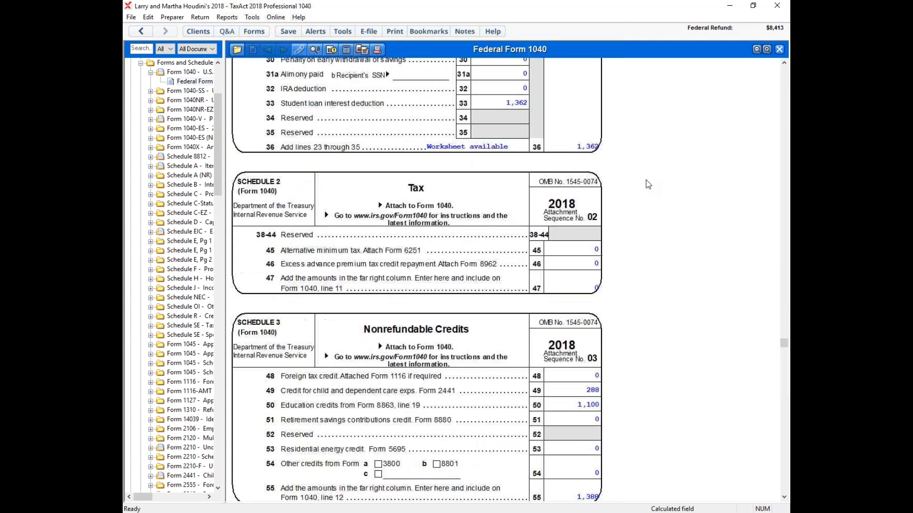
pyautogui.scroll(-3, 649, 190)
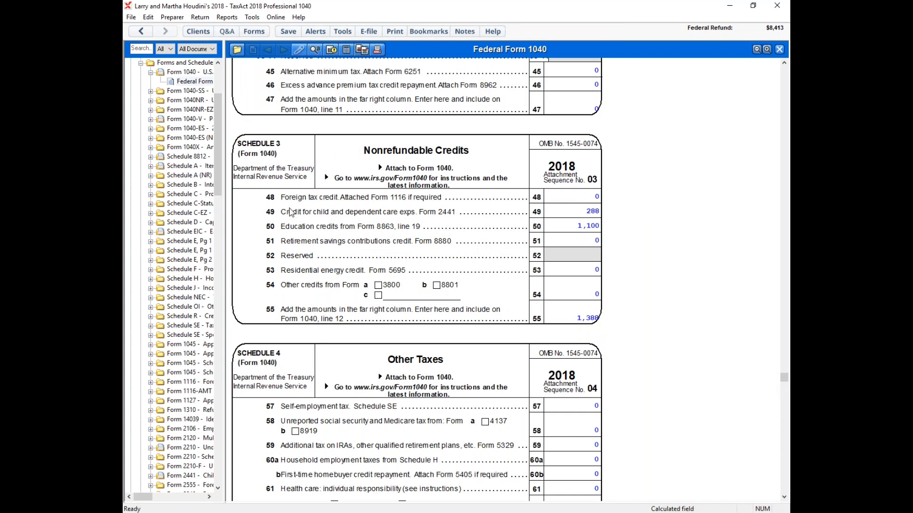
pyautogui.click(591, 225)
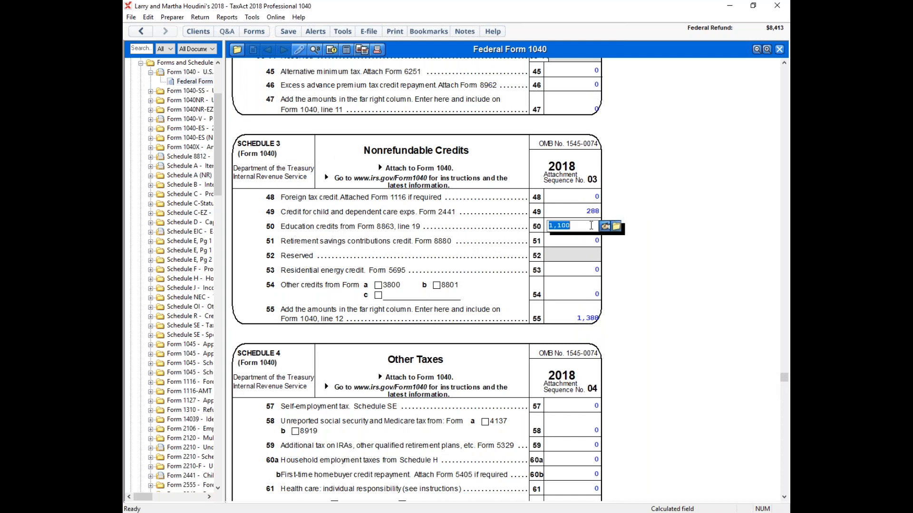
pyautogui.click(614, 228)
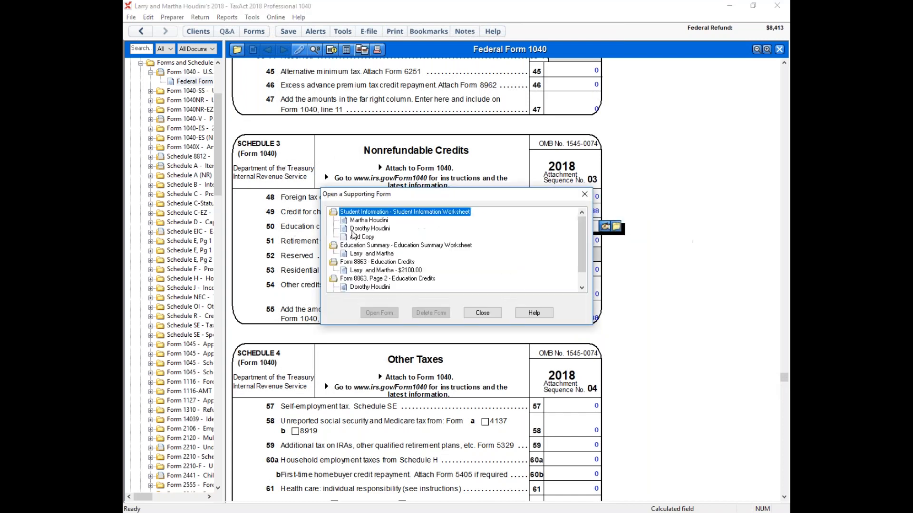
pyautogui.doubleClick(361, 221)
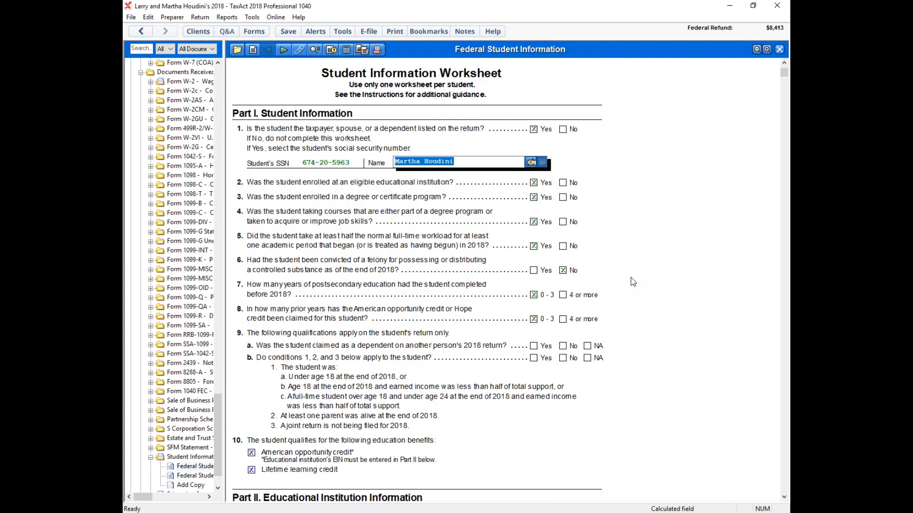
# Step: Examine the spouse's Student Information Worksheet from the student questions through the institution details to the education expenses and scholarships
pyautogui.click(313, 163)
pyautogui.click(314, 162)
pyautogui.click(314, 163)
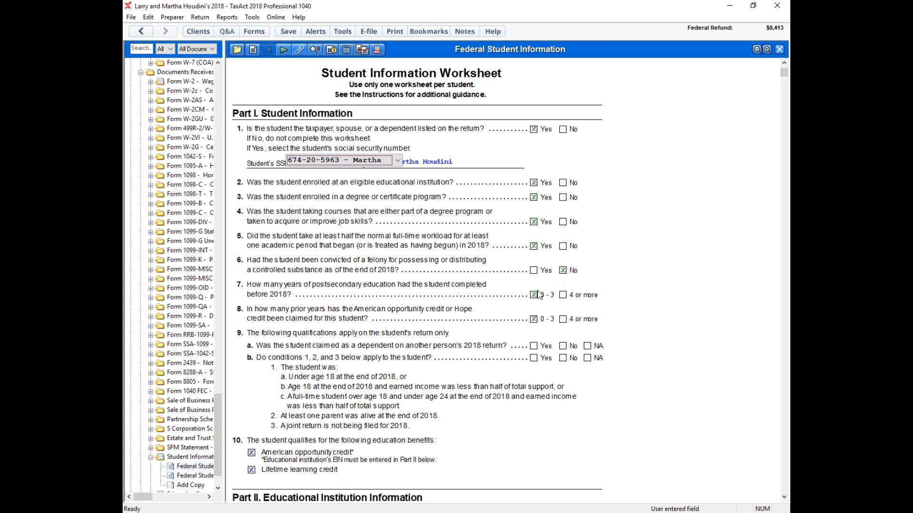
pyautogui.scroll(-3, 606, 232)
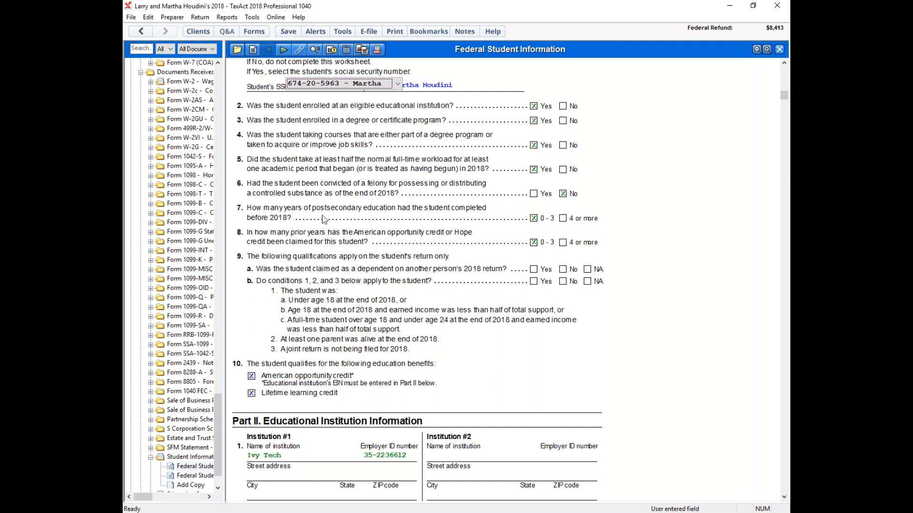
pyautogui.scroll(-3, 323, 214)
pyautogui.scroll(-1, 324, 212)
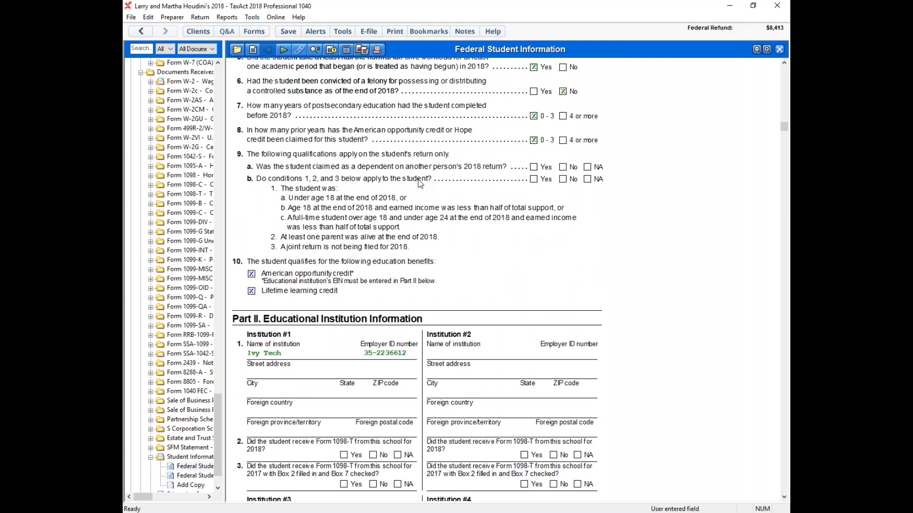
pyautogui.scroll(-4, 420, 184)
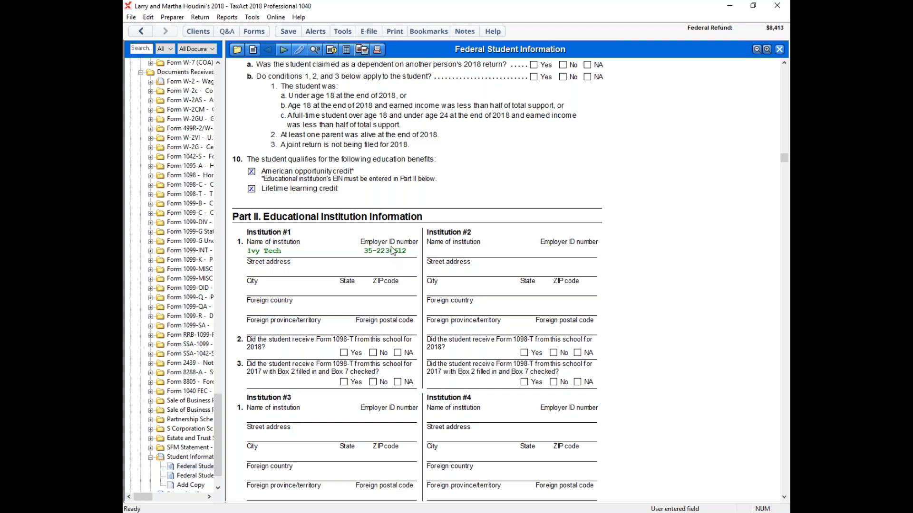
pyautogui.scroll(-5, 391, 254)
pyautogui.scroll(-10, 394, 247)
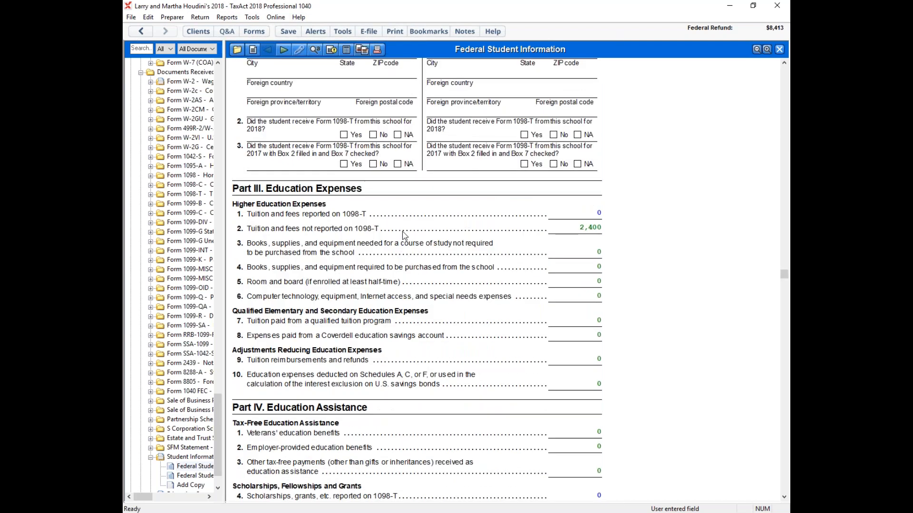
pyautogui.scroll(-2, 428, 218)
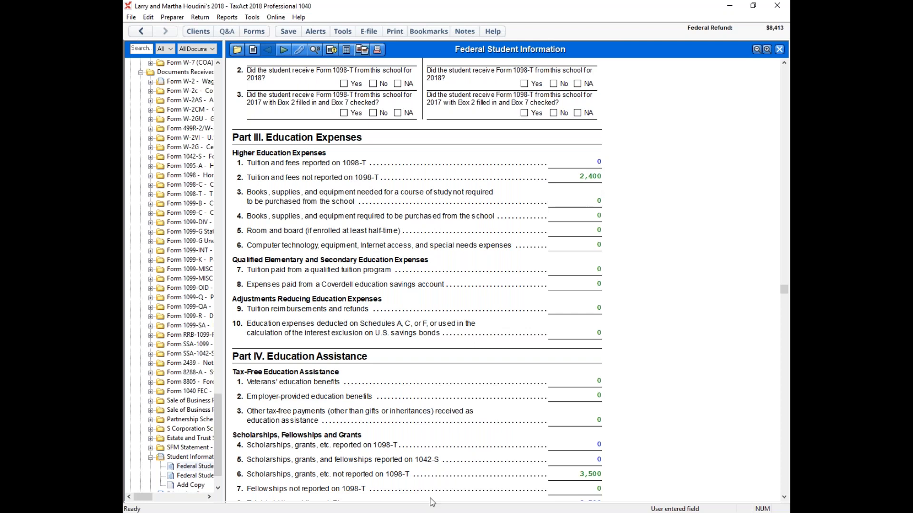
# Step: In the Word document, select both "totaling $3,500" amounts for the spouse's loans and Pell grants, and return to TaxAct
pyautogui.moveTo(333, 511)
pyautogui.click(281, 473)
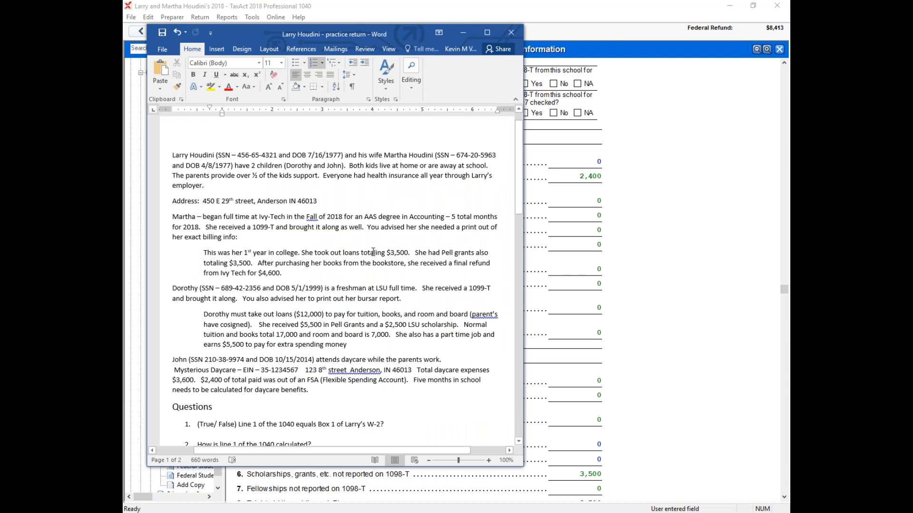
pyautogui.moveTo(374, 252); pyautogui.dragTo(408, 253)
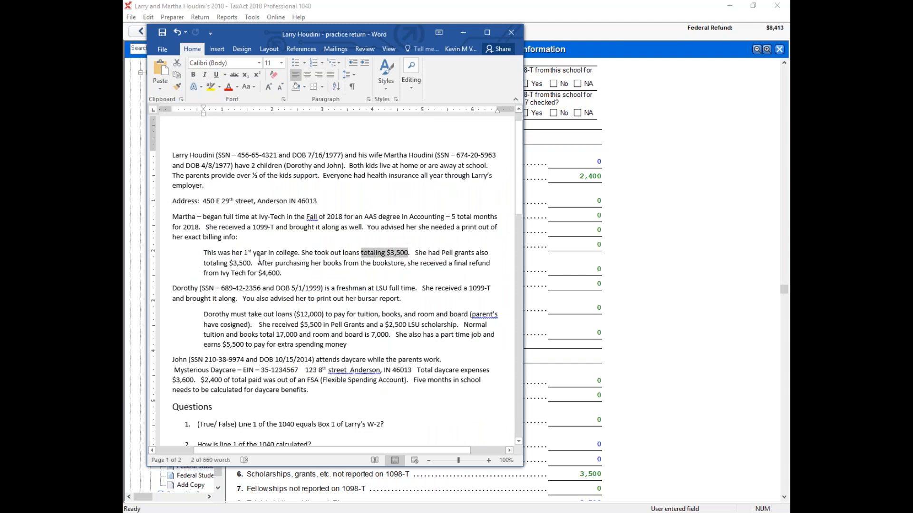
pyautogui.moveTo(210, 264); pyautogui.dragTo(251, 263)
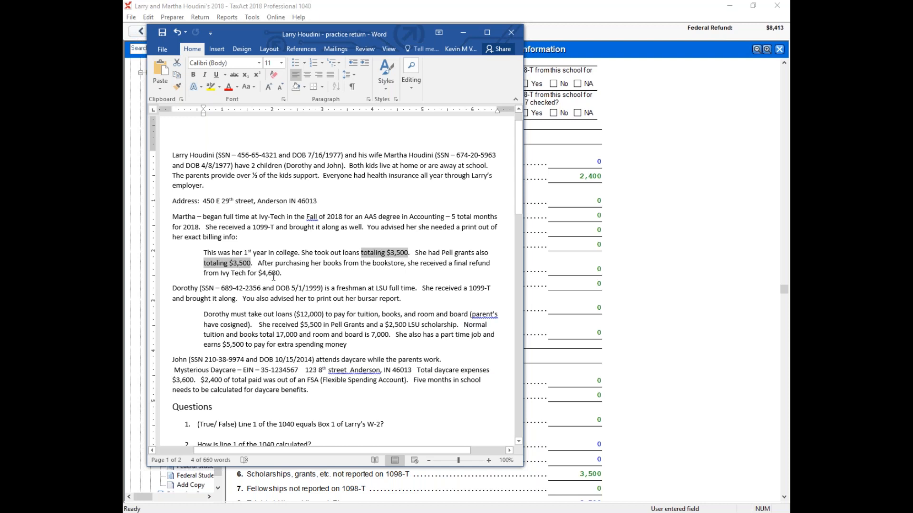
pyautogui.click(623, 227)
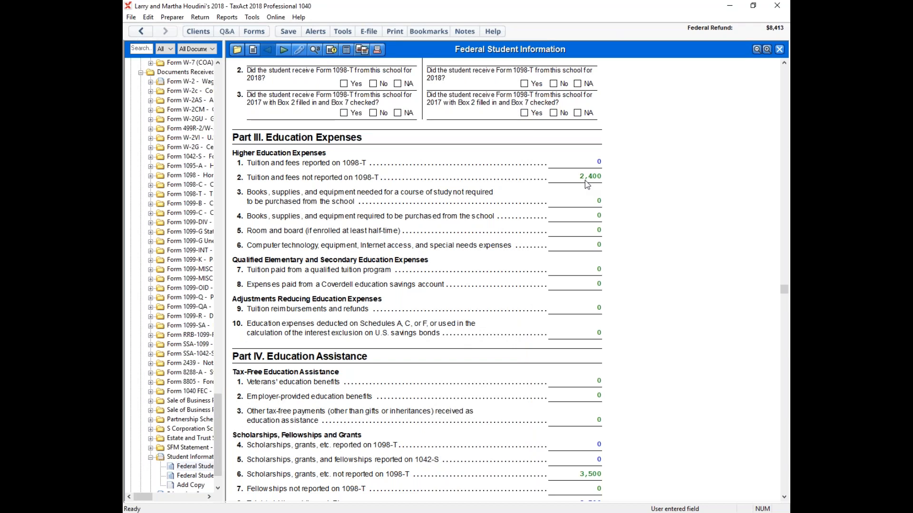
# Step: Compare the tuition and fees in Part III with the scholarship and taxable income lines in Part IV of the worksheet
pyautogui.scroll(-5, 593, 277)
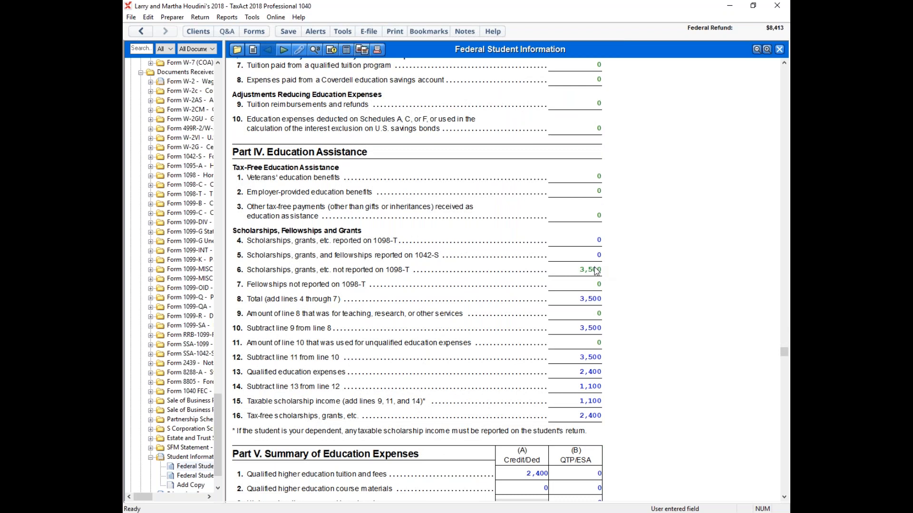
pyautogui.scroll(3, 632, 287)
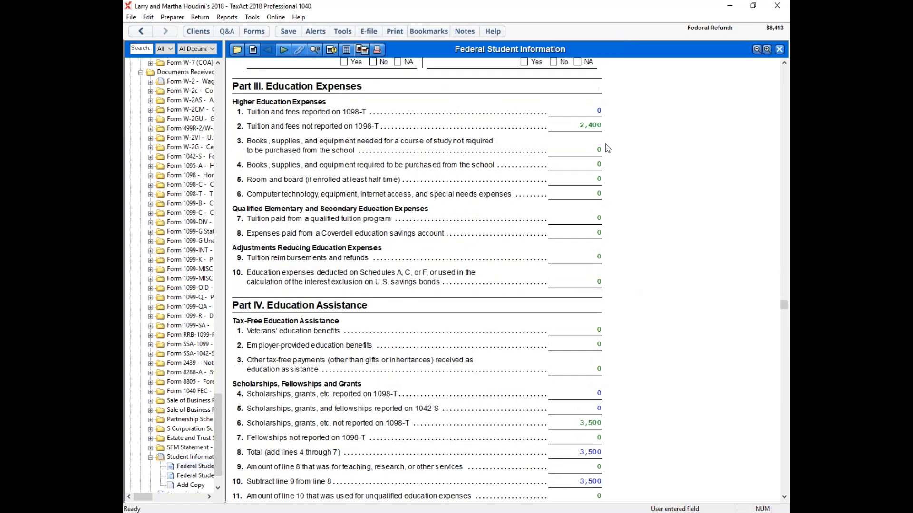
pyautogui.scroll(-3, 617, 149)
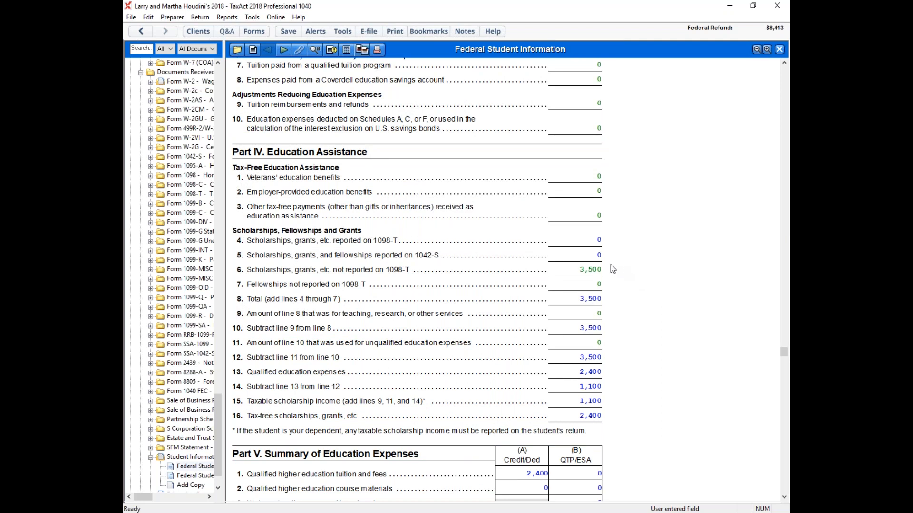
pyautogui.scroll(-2, 612, 269)
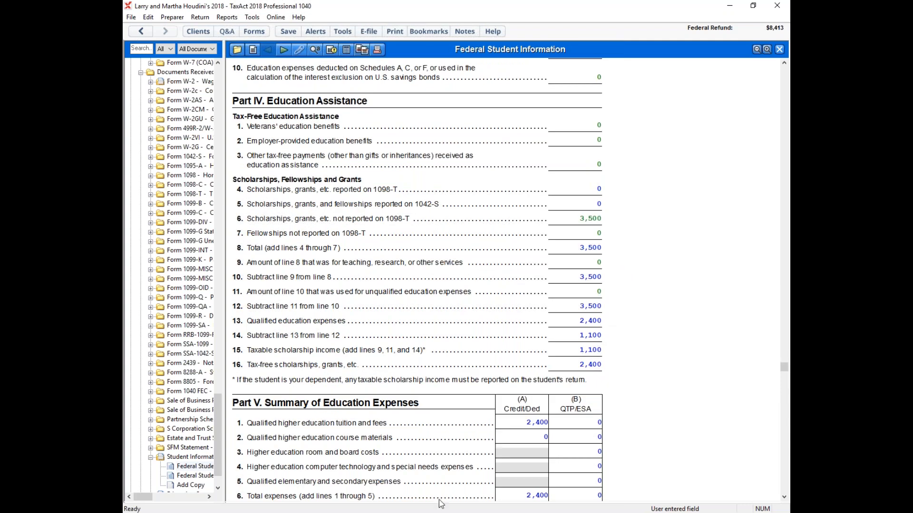
# Step: Check the spouse's Ivy Tech refund in the Word document, and review the worksheet's Part V summary of education expenses in TaxAct
pyautogui.moveTo(309, 511)
pyautogui.click(272, 463)
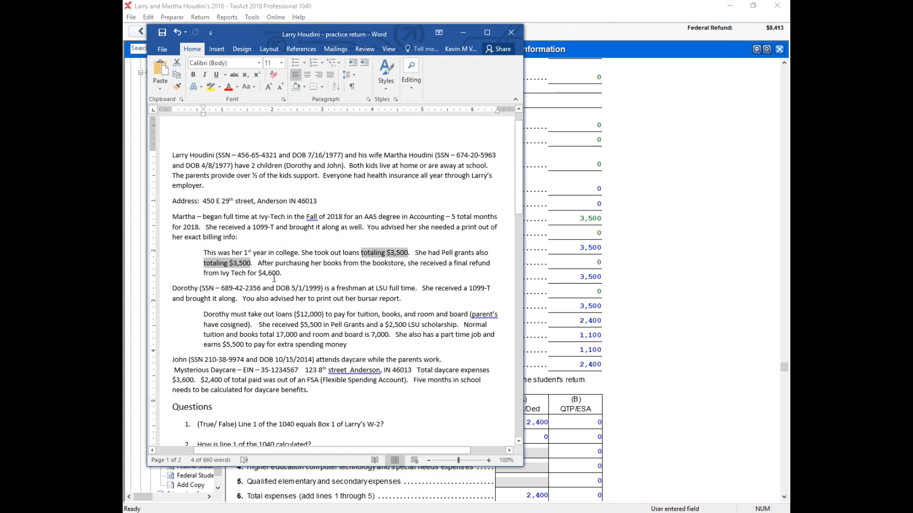
pyautogui.click(643, 291)
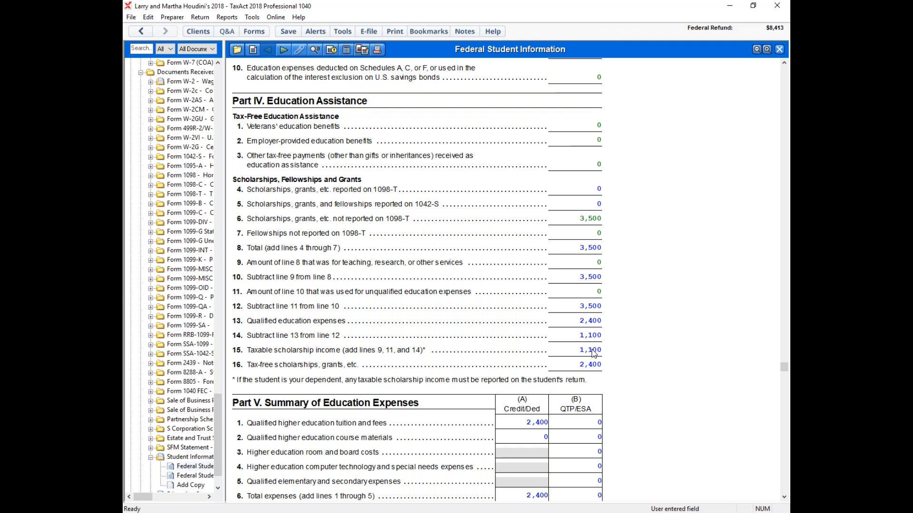
pyautogui.scroll(-5, 649, 297)
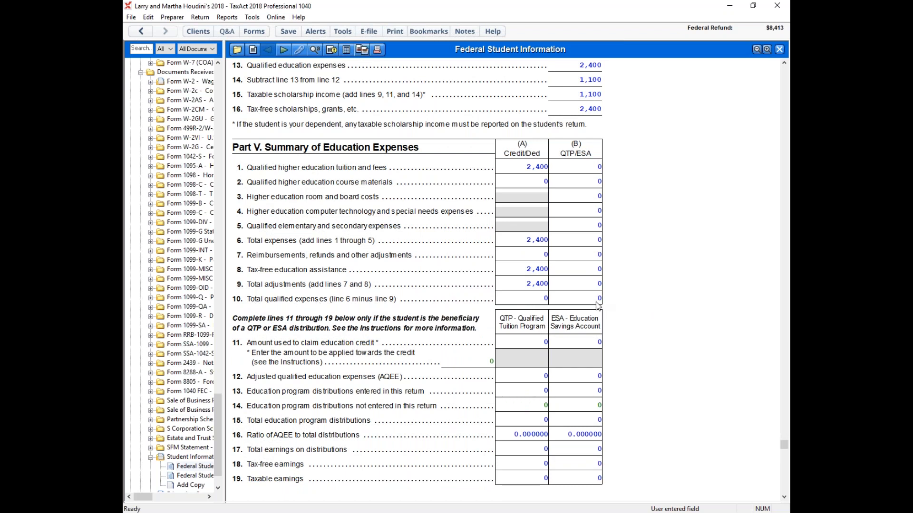
# Step: Open the daughter's Student Information Worksheet and examine the student questions, institution details and Part III education expenses
pyautogui.scroll(3, 659, 285)
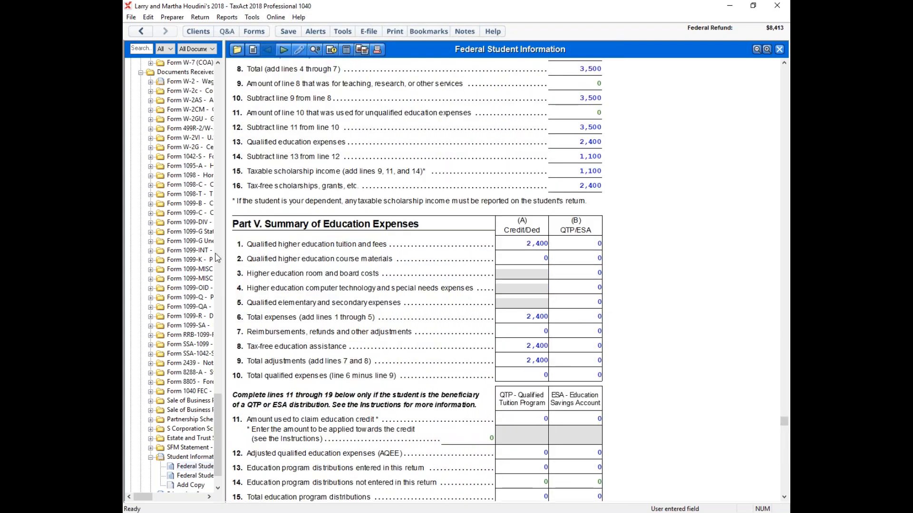
pyautogui.moveTo(263, 512)
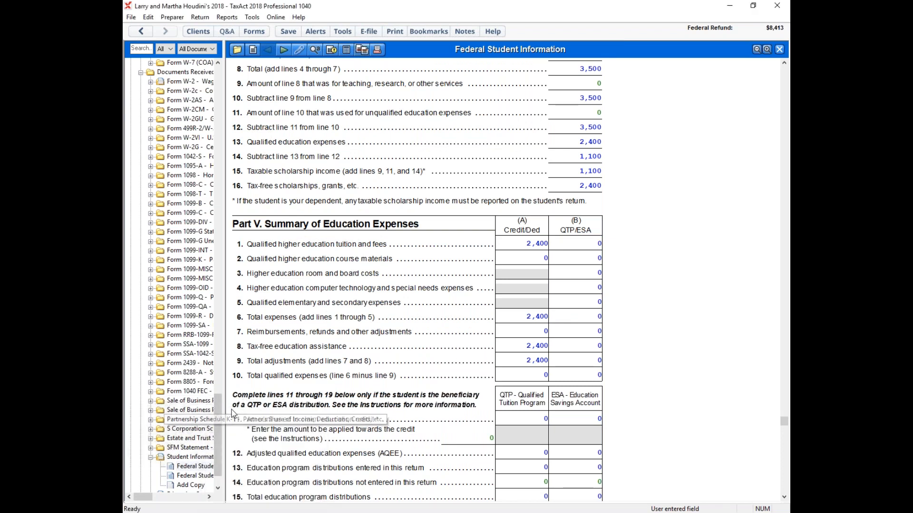
pyautogui.scroll(-2, 220, 404)
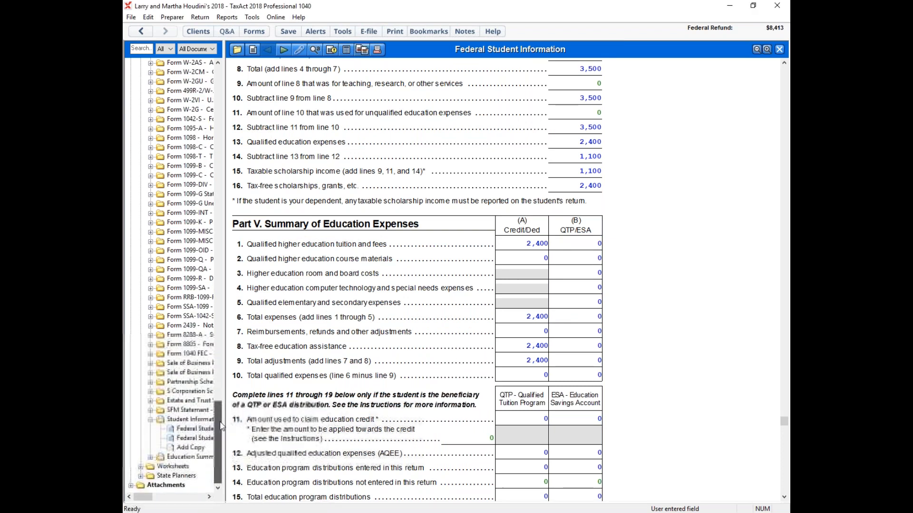
pyautogui.click(186, 438)
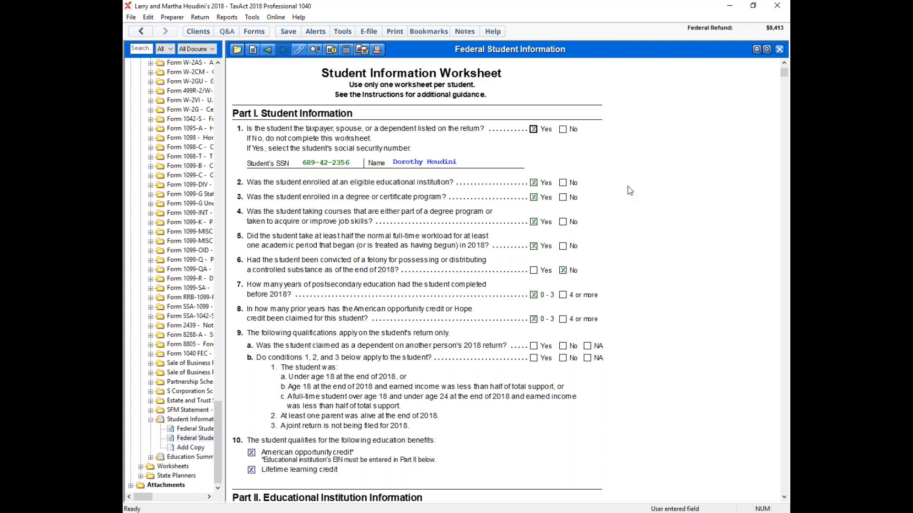
pyautogui.scroll(-7, 627, 181)
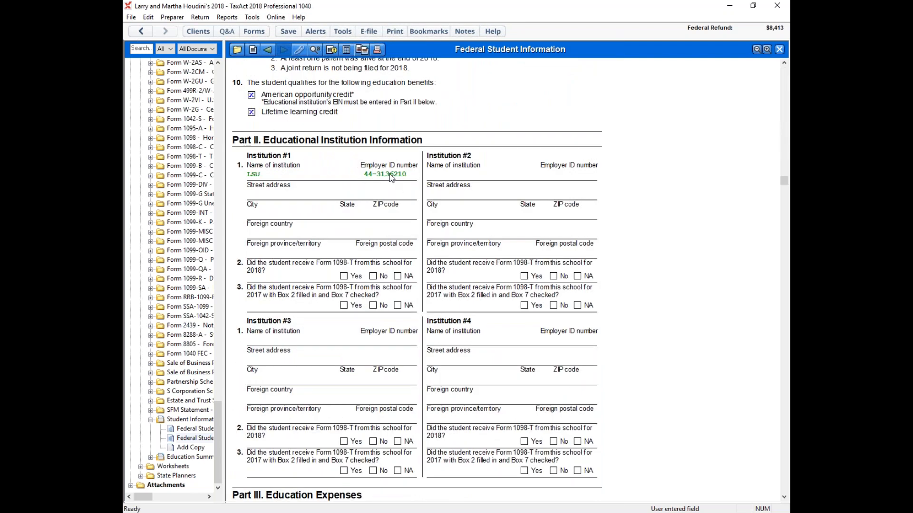
pyautogui.scroll(-7, 392, 172)
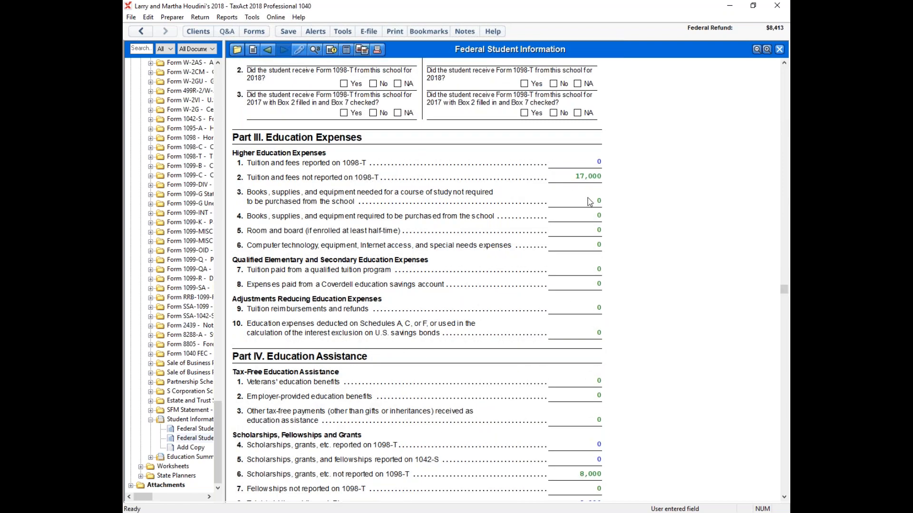
# Step: In the Word practice return, select the daughter's tuition and books sentence, then her Pell Grants and LSU scholarship text, and return to TaxAct
pyautogui.moveTo(286, 511)
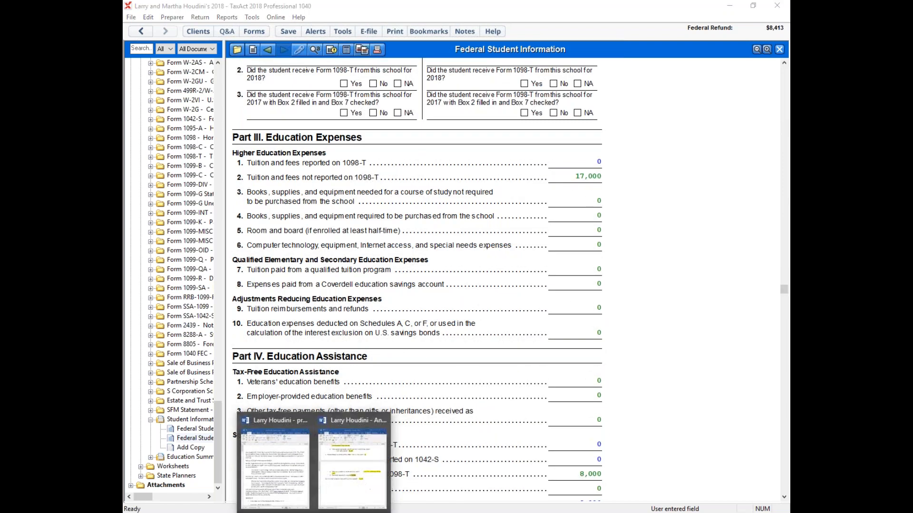
pyautogui.click(287, 480)
pyautogui.moveTo(459, 324); pyautogui.dragTo(388, 338)
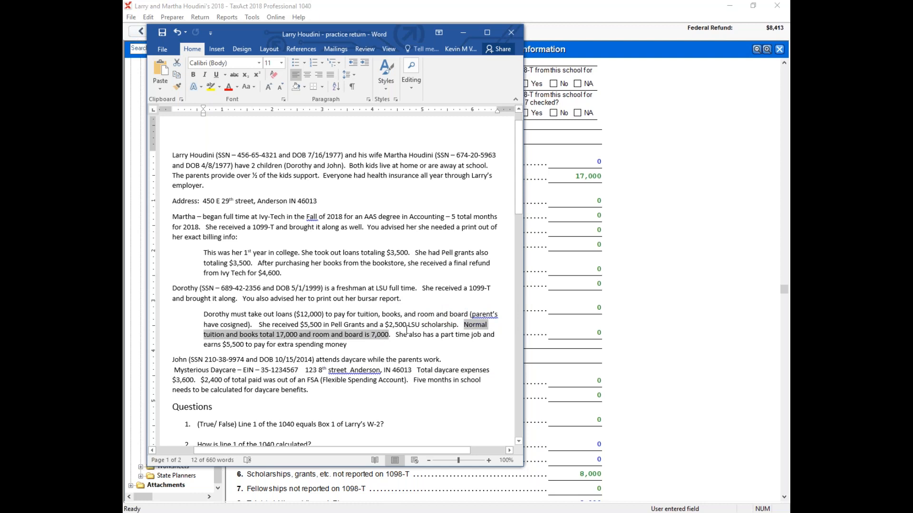
pyautogui.moveTo(286, 325); pyautogui.dragTo(457, 323)
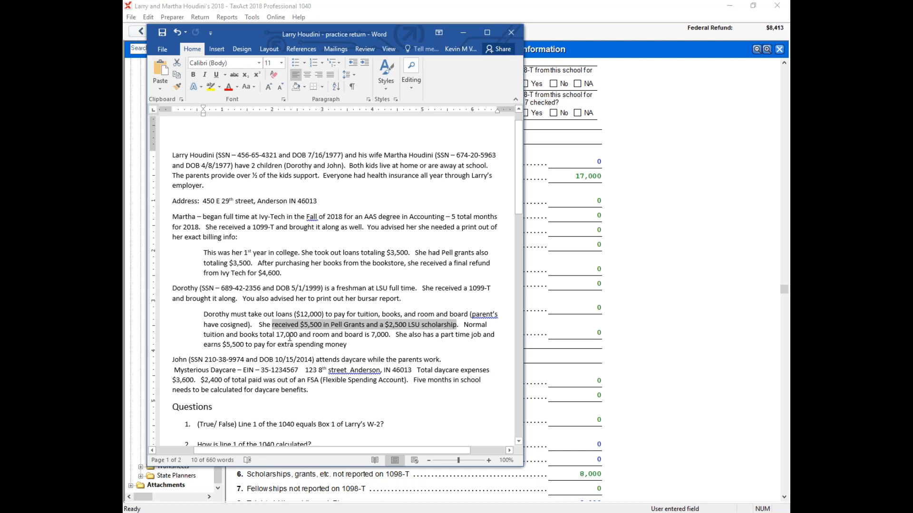
pyautogui.click(690, 333)
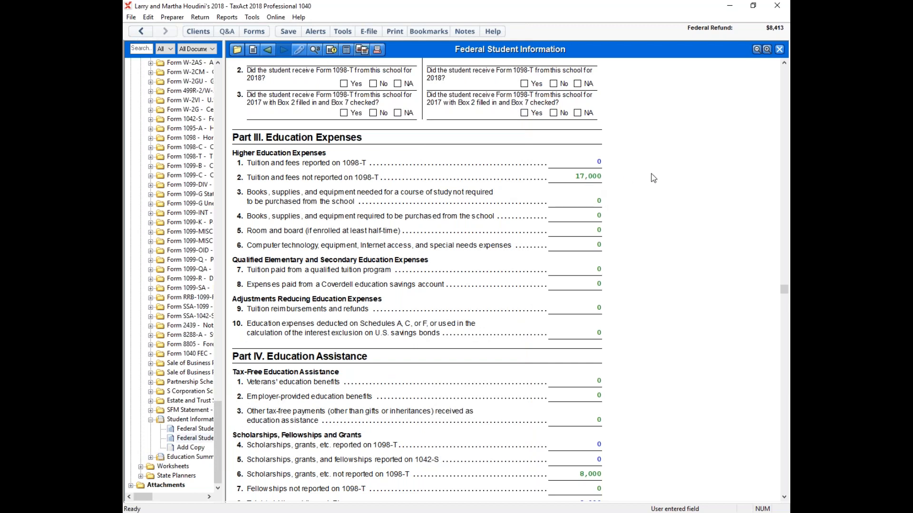
# Step: Review the daughter's scholarship and taxable income lines in Part IV and the education expense summary in Part V
pyautogui.scroll(-1, 651, 174)
pyautogui.scroll(-7, 654, 178)
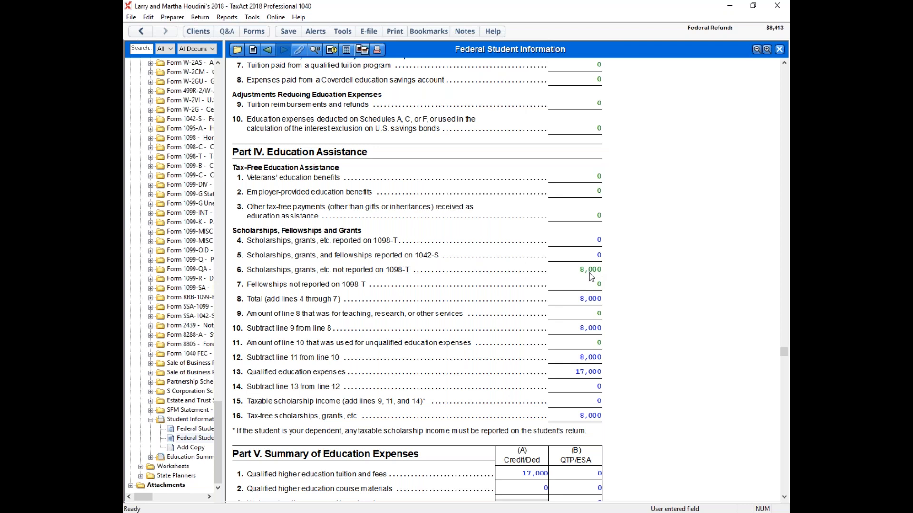
pyautogui.scroll(-6, 687, 260)
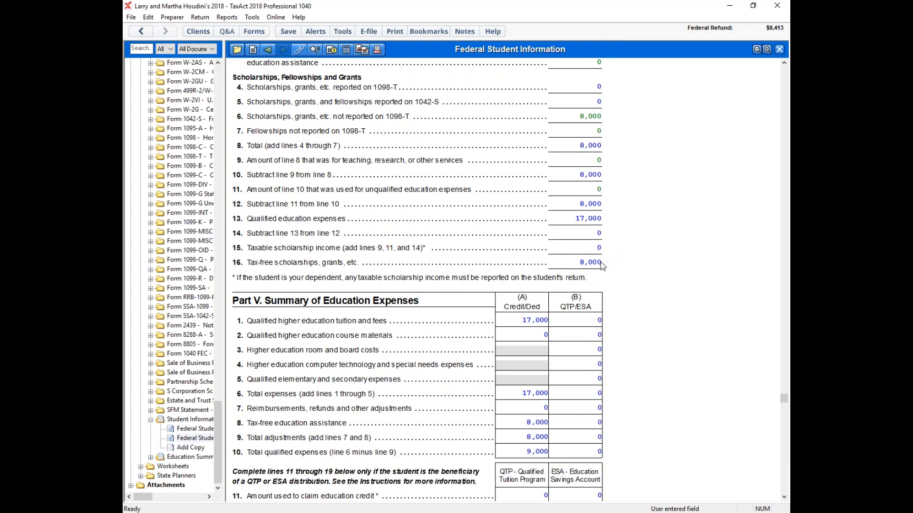
pyautogui.scroll(-4, 689, 286)
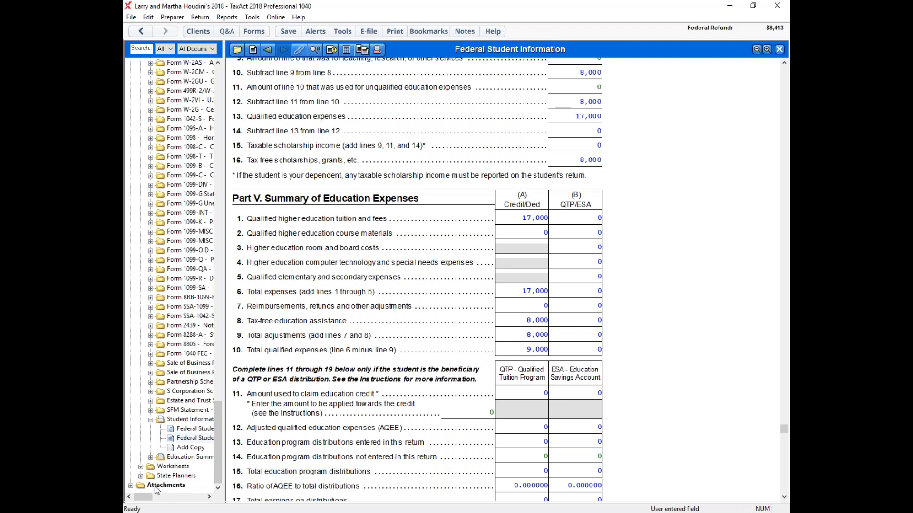
# Step: Open Form 8863, Education Credits, and view its Part I refundable American opportunity credit
pyautogui.moveTo(218, 469); pyautogui.dragTo(228, 334)
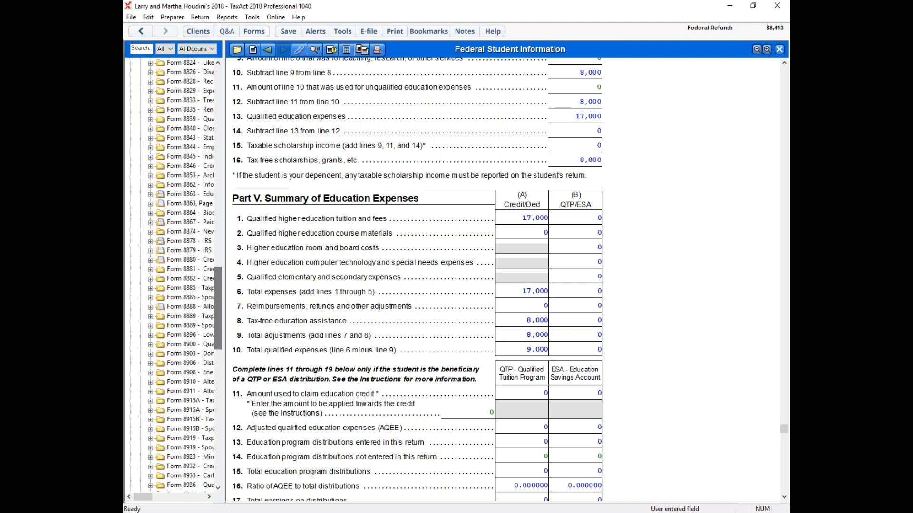
pyautogui.doubleClick(183, 222)
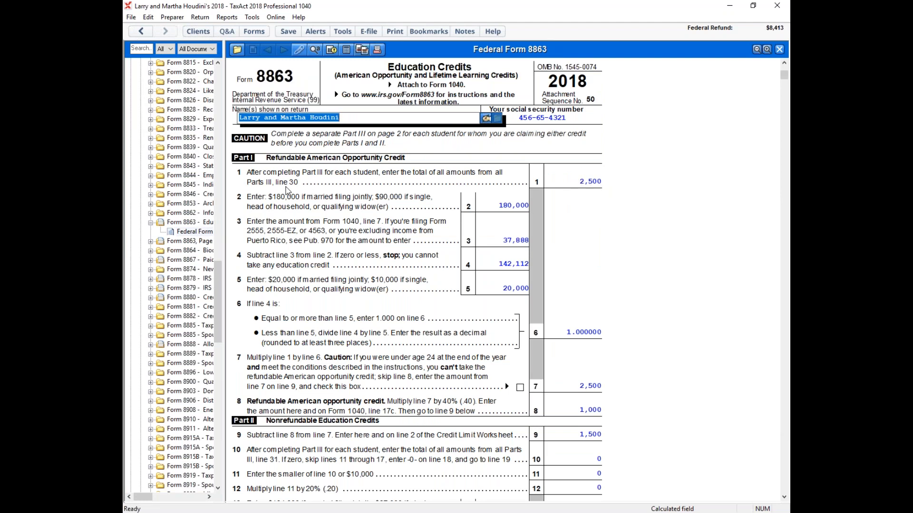
pyautogui.moveTo(784, 77)
pyautogui.mouseDown()
pyautogui.moveTo(789, 468)
pyautogui.moveTo(784, 72)
pyautogui.mouseUp()
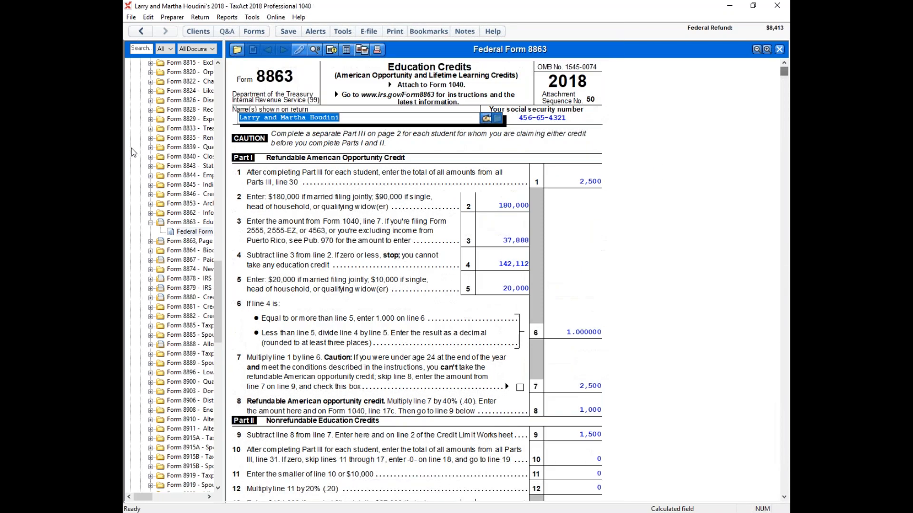
# Step: Open Form 8863, Page 2 for the spouse and the daughter, and compare the American opportunity credit lines 27 to 30 on both copies
pyautogui.doubleClick(189, 242)
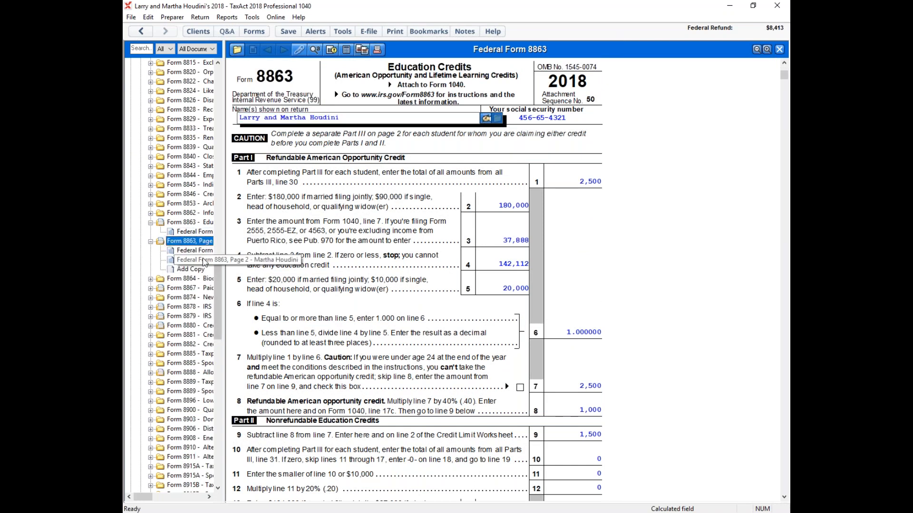
pyautogui.click(199, 261)
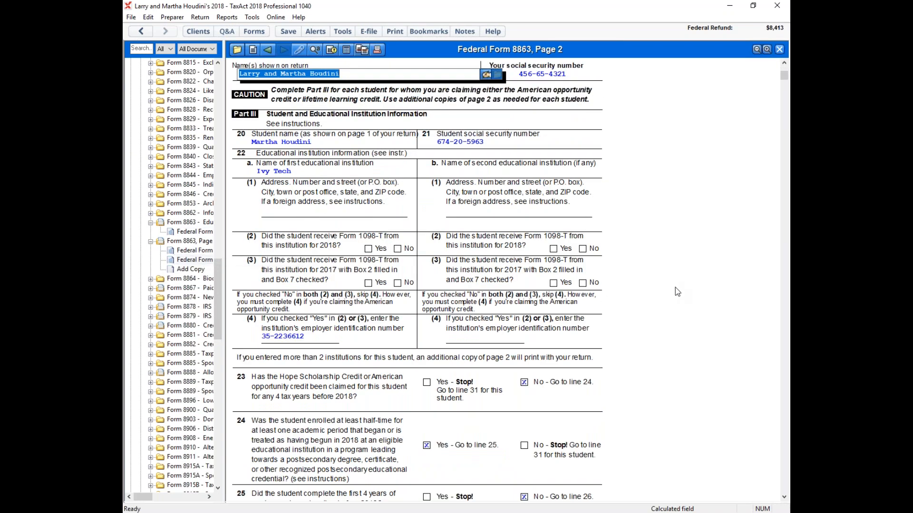
pyautogui.doubleClick(184, 251)
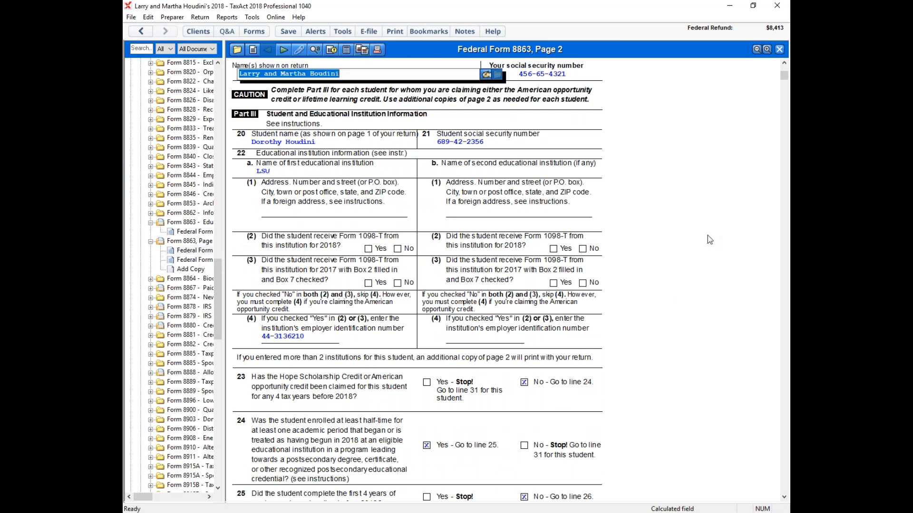
pyautogui.scroll(-5, 707, 234)
pyautogui.scroll(-1, 697, 231)
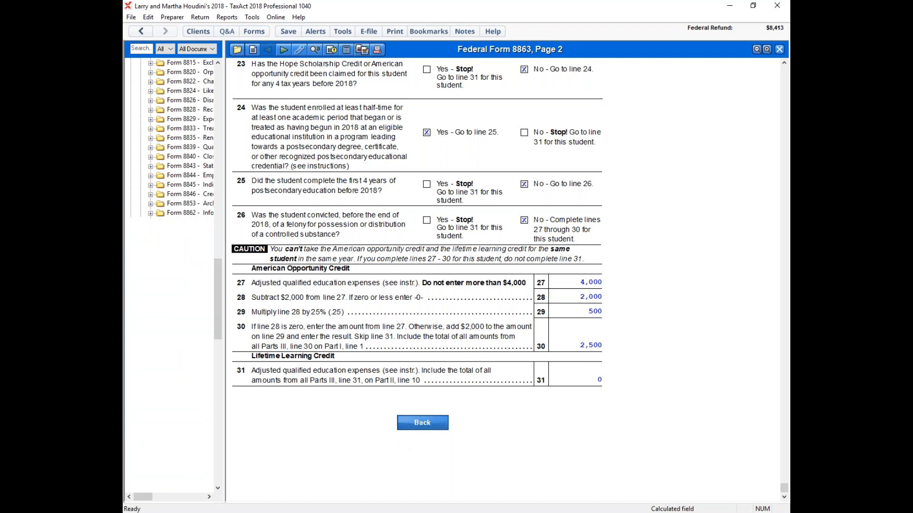
pyautogui.click(417, 427)
pyautogui.scroll(-5, 503, 384)
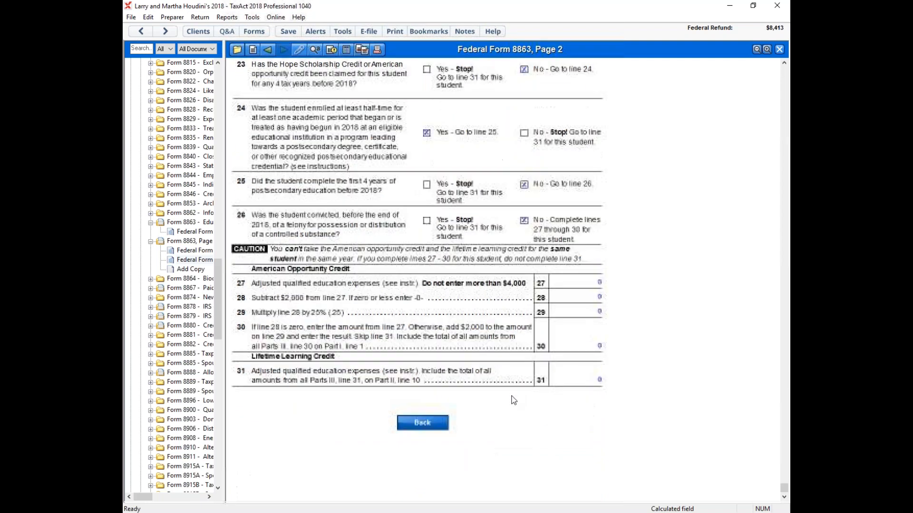
# Step: Go back to the main Form 8863 and review the refundable and nonrefundable credit calculations through line 19
pyautogui.click(421, 427)
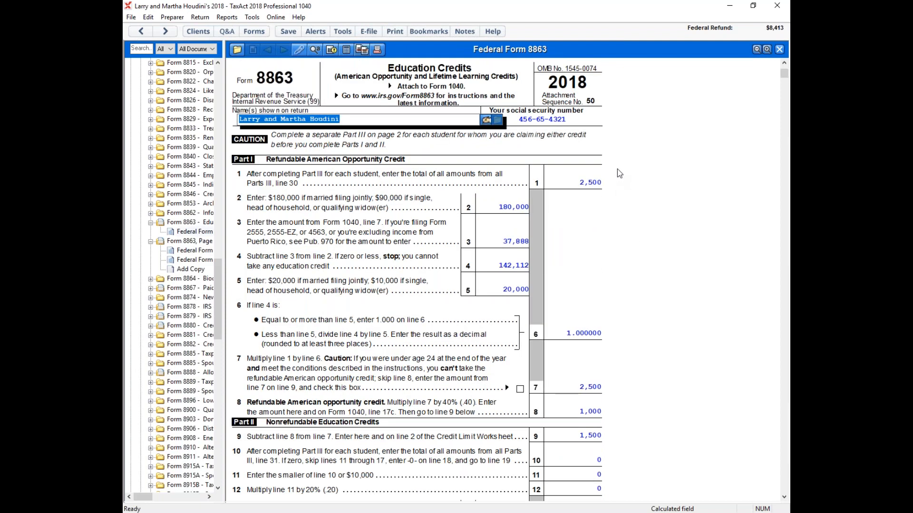
pyautogui.scroll(-4, 617, 170)
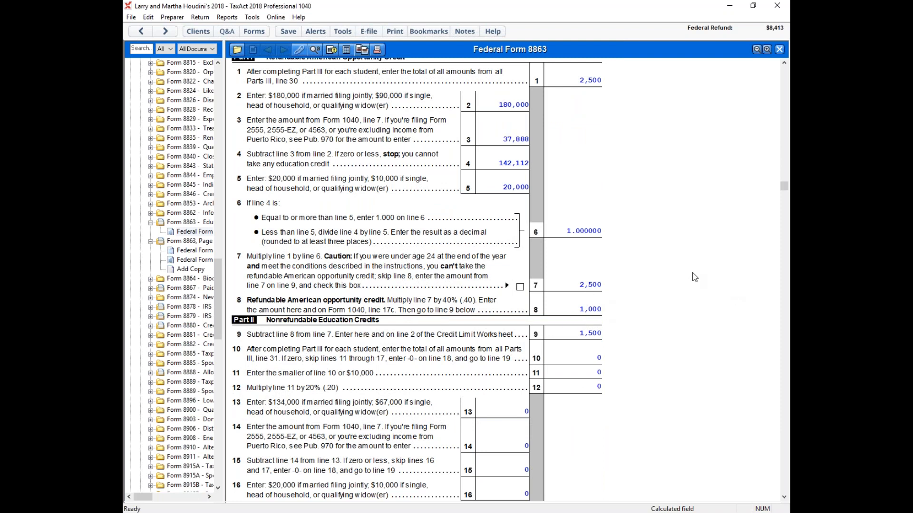
pyautogui.scroll(1, 604, 126)
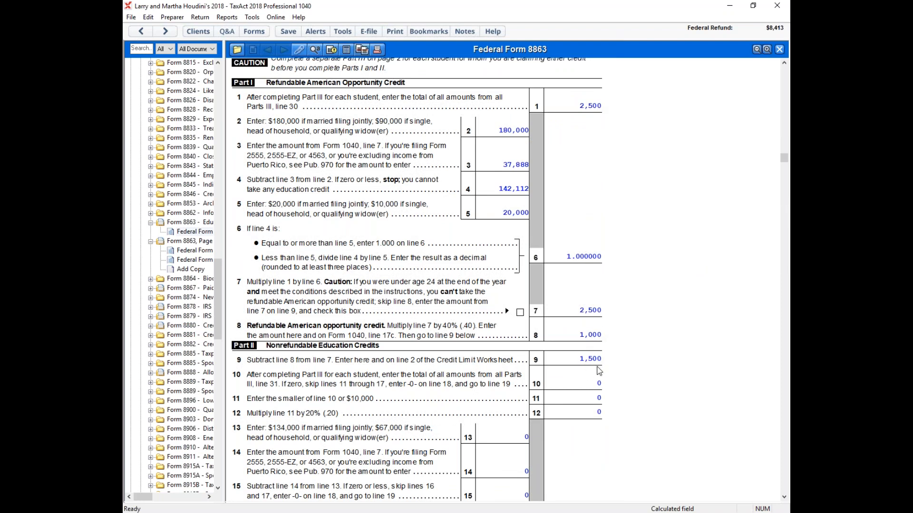
pyautogui.scroll(-10, 675, 318)
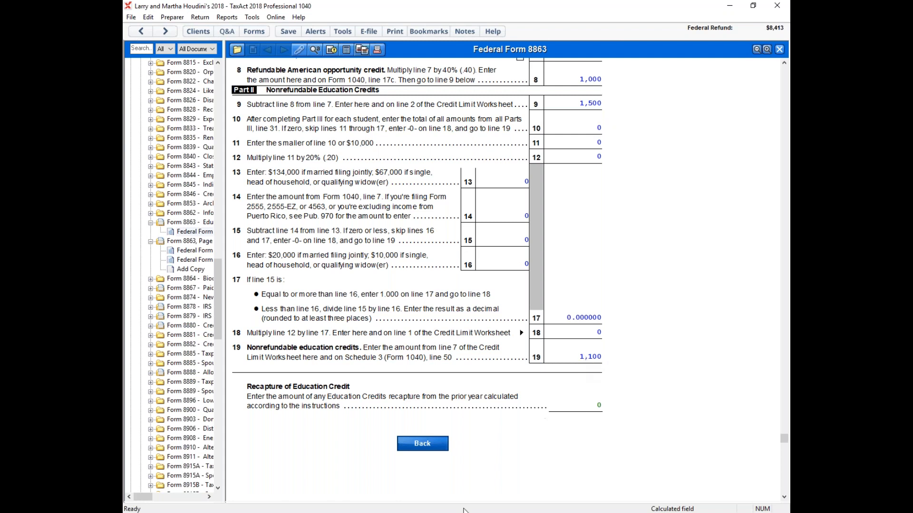
# Step: Check the son's daycare details in the Word practice return, and return to TaxAct
pyautogui.moveTo(304, 511)
pyautogui.click(287, 460)
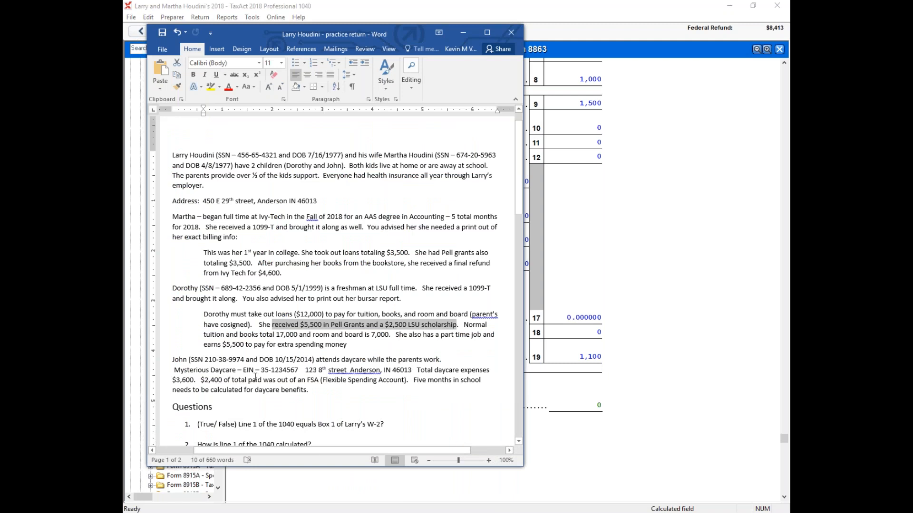
pyautogui.click(718, 295)
# Step: Open Form 1040, find the nonrefundable credits in Schedule 3, and open Form 2441 from the line 49 dependent care credit
pyautogui.moveTo(218, 297); pyautogui.dragTo(219, 106)
pyautogui.click(187, 194)
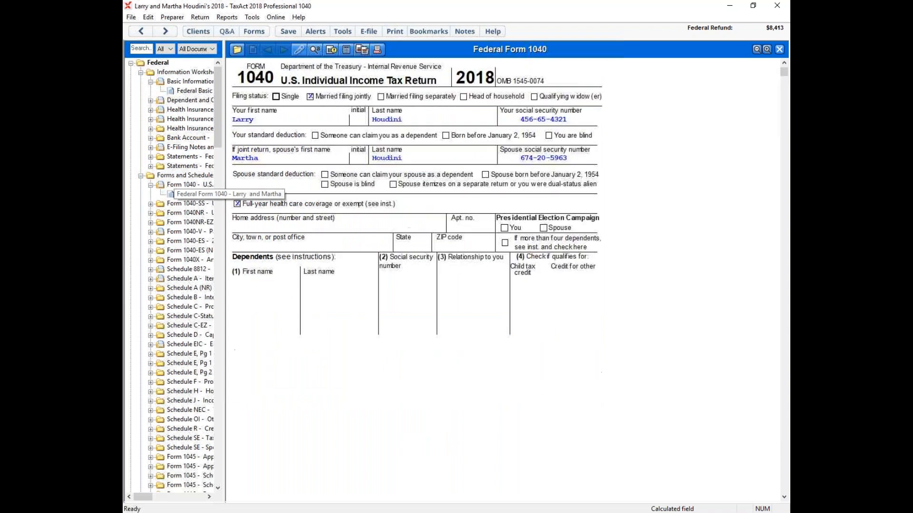
pyautogui.moveTo(784, 73); pyautogui.dragTo(778, 384)
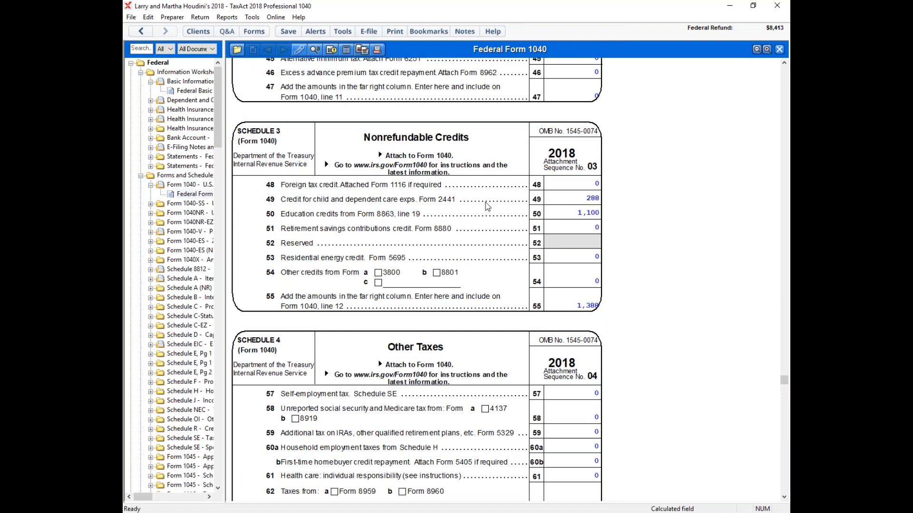
pyautogui.click(594, 199)
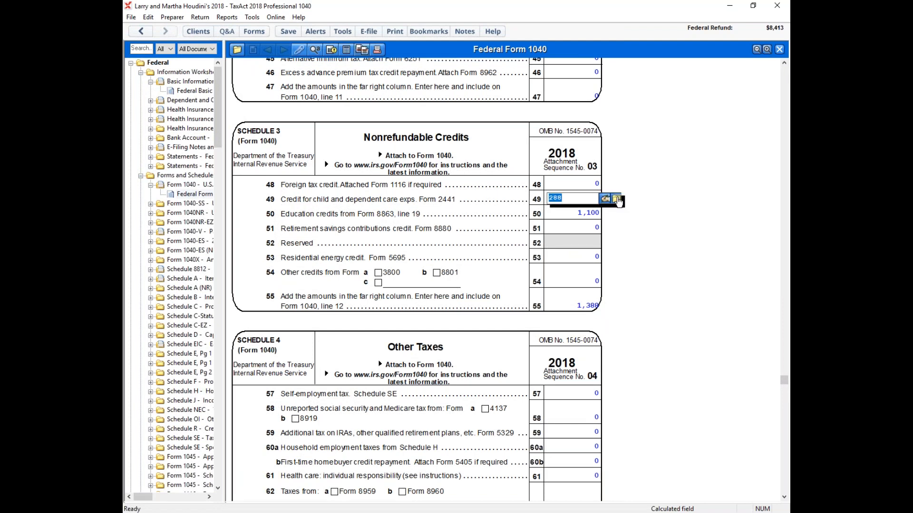
pyautogui.click(616, 202)
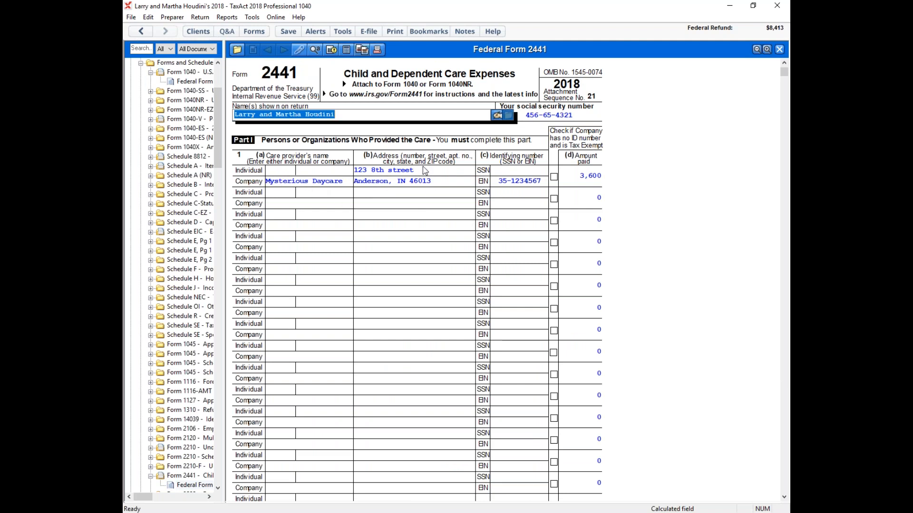
# Step: Open the Mysterious Daycare care provider worksheet from Form 2441, review the company and payment details, and go back to the form
pyautogui.click(334, 182)
pyautogui.click(371, 180)
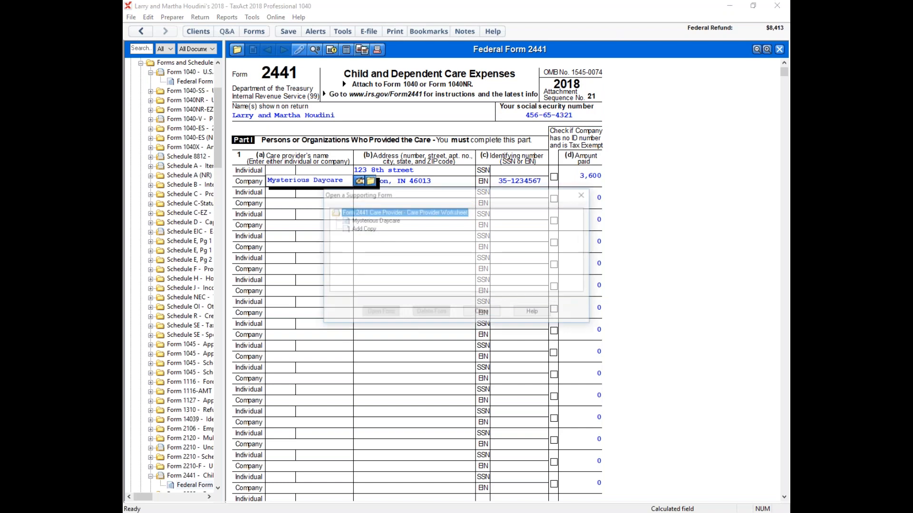
pyautogui.doubleClick(368, 213)
pyautogui.doubleClick(361, 219)
pyautogui.scroll(-1, 668, 188)
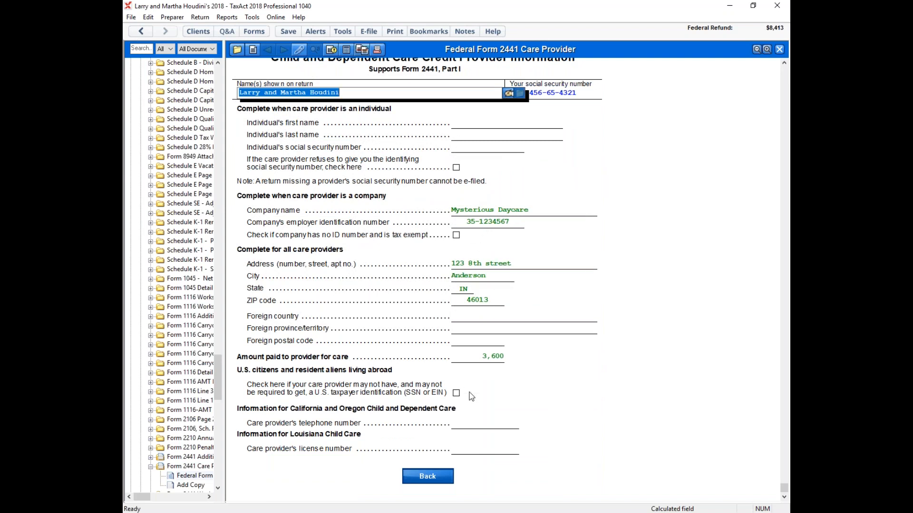
pyautogui.click(427, 477)
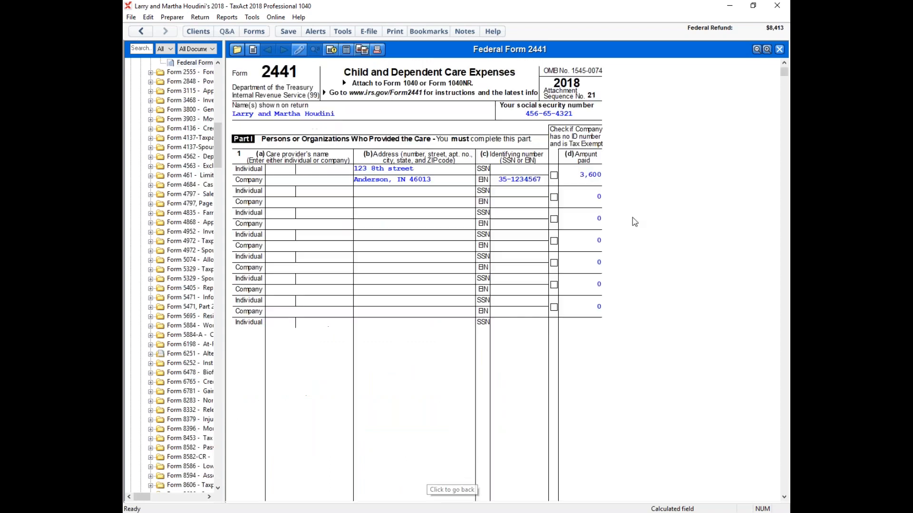
# Step: Examine the dependent care credit calculation on lines 3 to 11 of Form 2441, including the earned income adjustment and decimal table
pyautogui.scroll(-10, 618, 214)
pyautogui.scroll(-6, 633, 161)
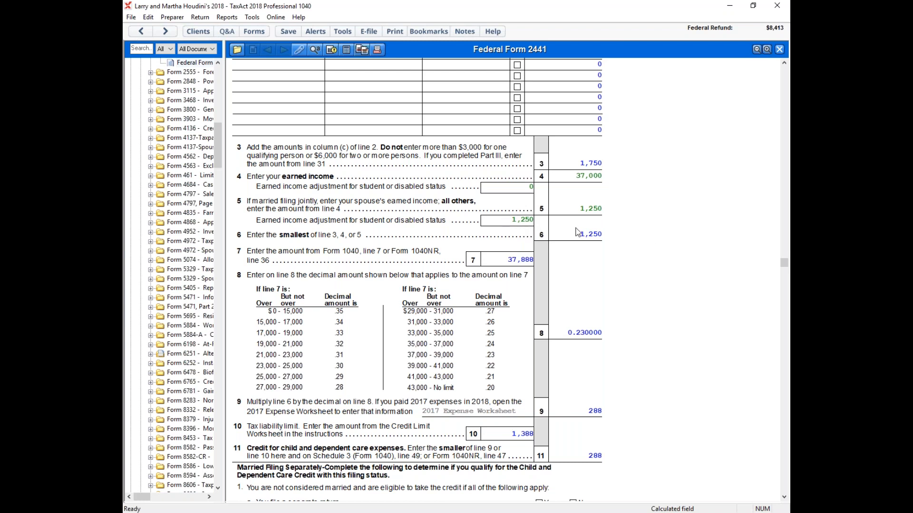
pyautogui.scroll(-2, 647, 236)
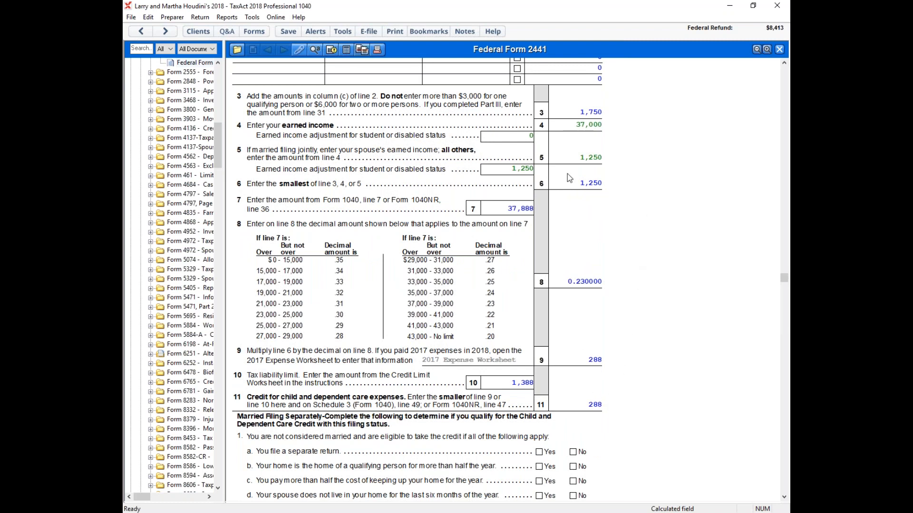
pyautogui.scroll(-1, 580, 185)
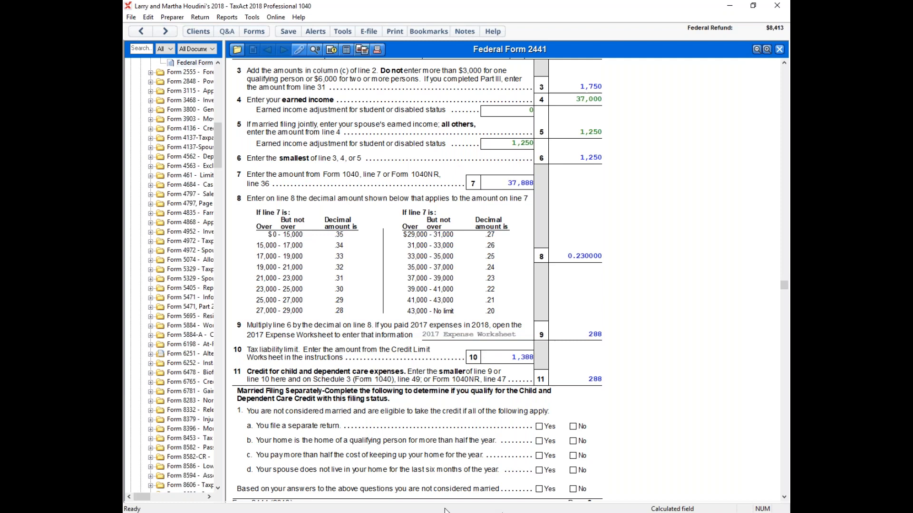
# Step: Check the dependent care benefits in box 10 of the taxpayer's W-2 in the practice PDF, and return to TaxAct
pyautogui.hotkey('alt', 'Tab')
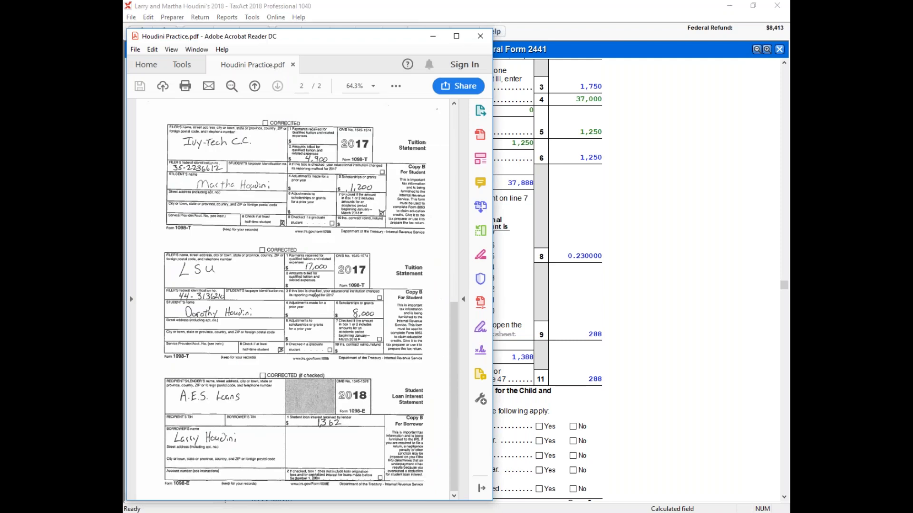
pyautogui.moveTo(455, 443); pyautogui.dragTo(466, 370)
pyautogui.scroll(5, 376, 202)
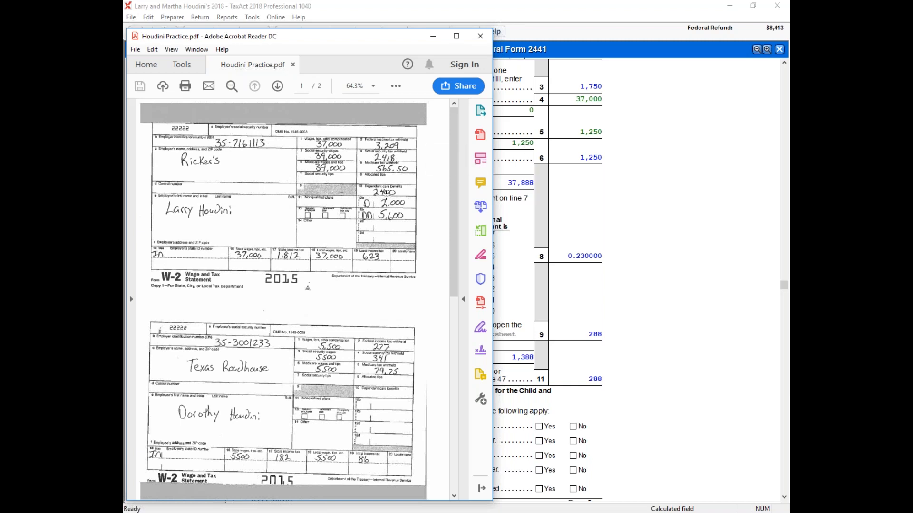
pyautogui.click(670, 198)
# Step: Examine the dependent care benefits in Part III of Form 2441, from line 12 through line 31, including excluded and taxable benefits
pyautogui.scroll(-10, 670, 198)
pyautogui.scroll(-5, 671, 203)
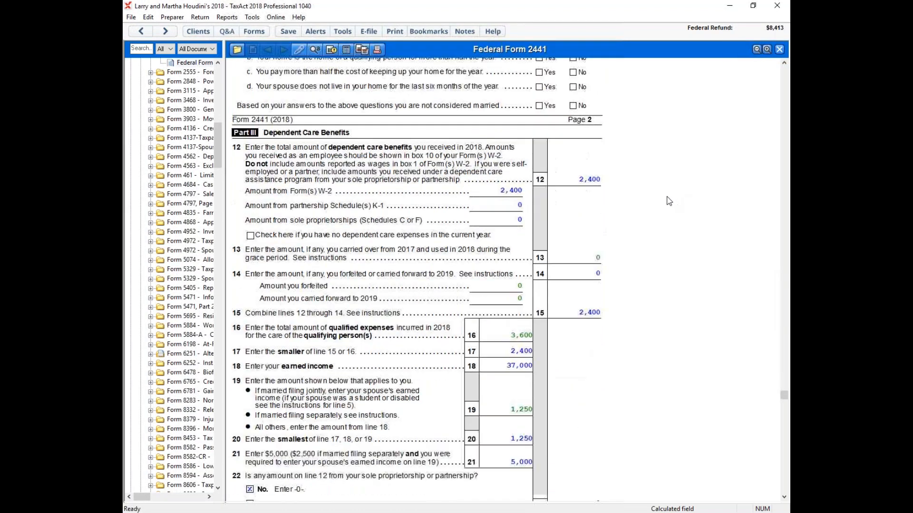
pyautogui.scroll(-1, 668, 200)
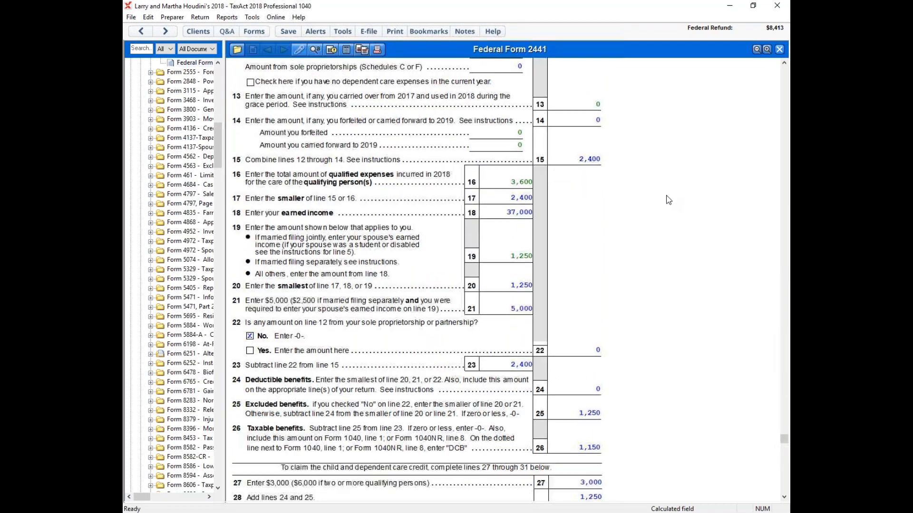
pyautogui.scroll(3, 632, 164)
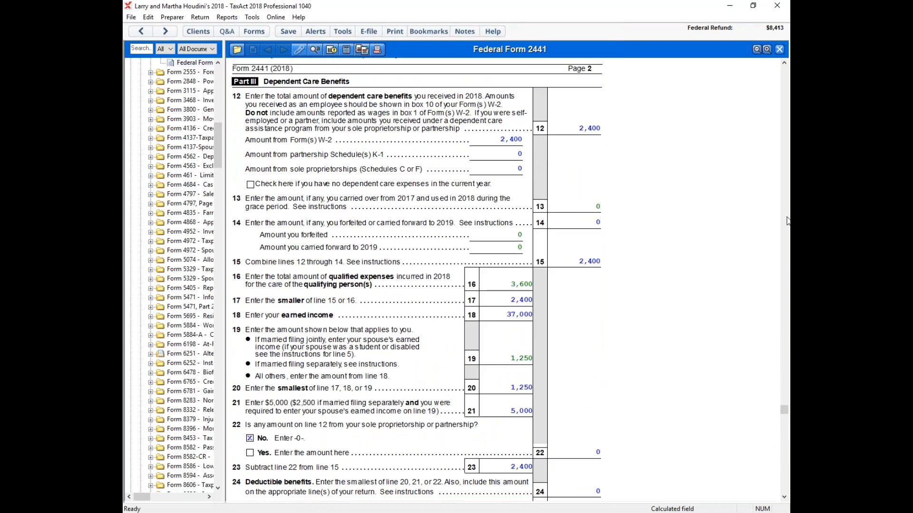
pyautogui.scroll(-3, 611, 259)
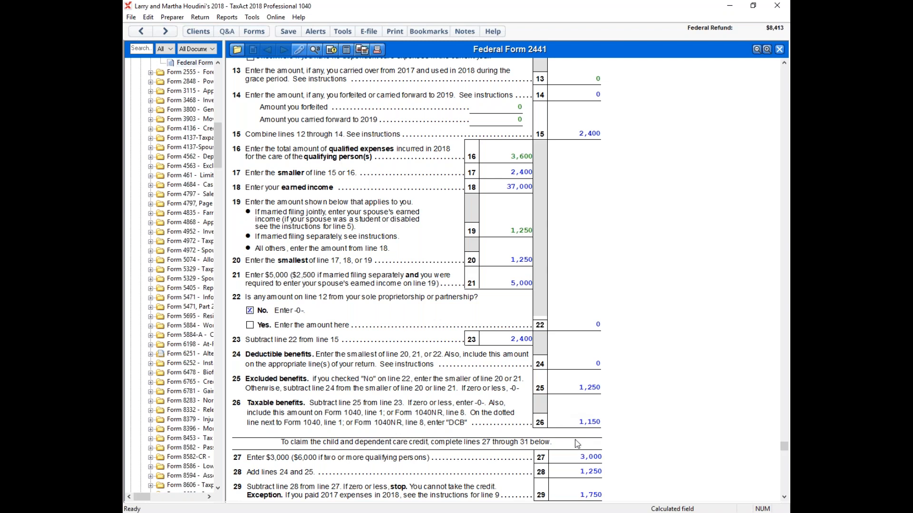
pyautogui.scroll(-4, 647, 386)
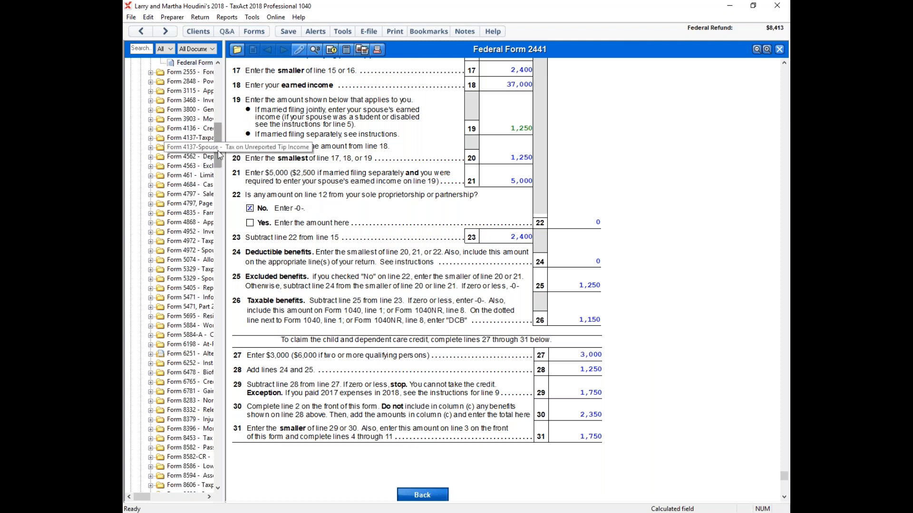
# Step: Open Federal Form 1040 from the forms list and review the wages on line 1
pyautogui.moveTo(219, 154); pyautogui.dragTo(219, 98)
pyautogui.click(186, 185)
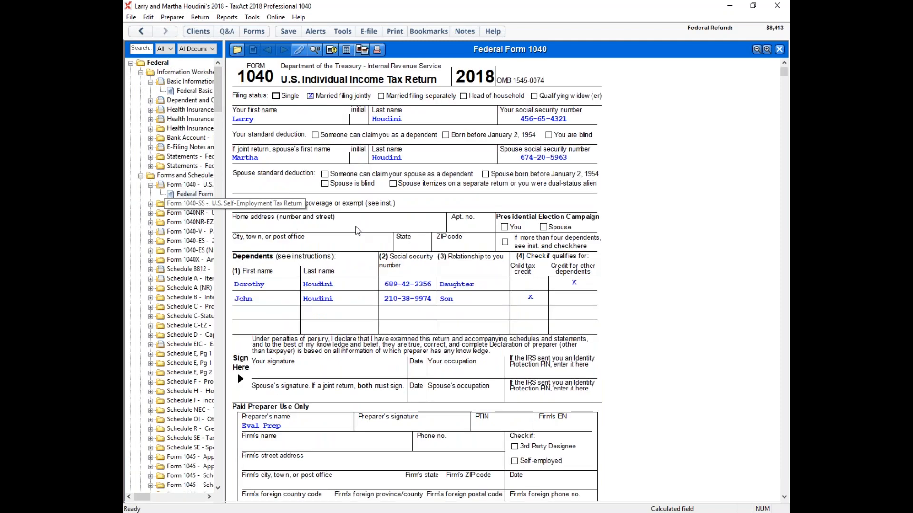
pyautogui.scroll(-7, 700, 231)
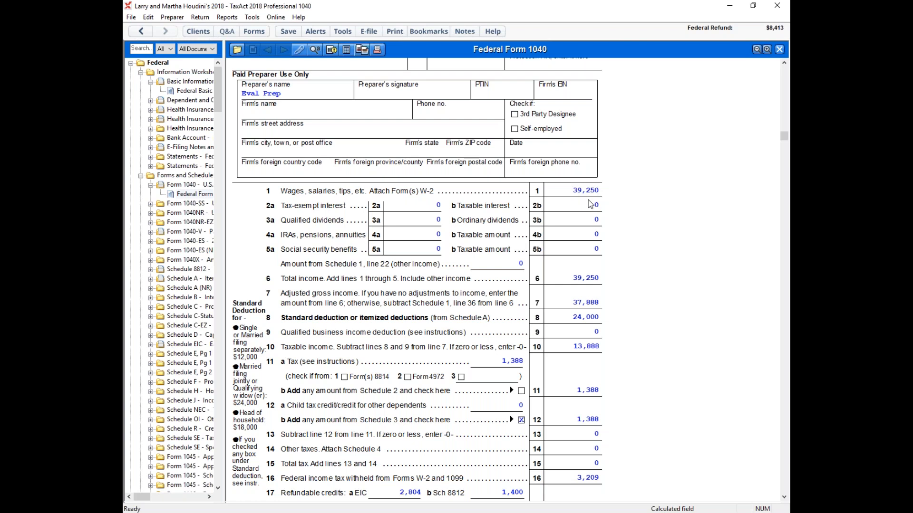
# Step: Compare answers 1 to 3 in the Word answer document with Form 1040, including the student loan interest deduction on Schedule 1 line 33
pyautogui.moveTo(394, 508)
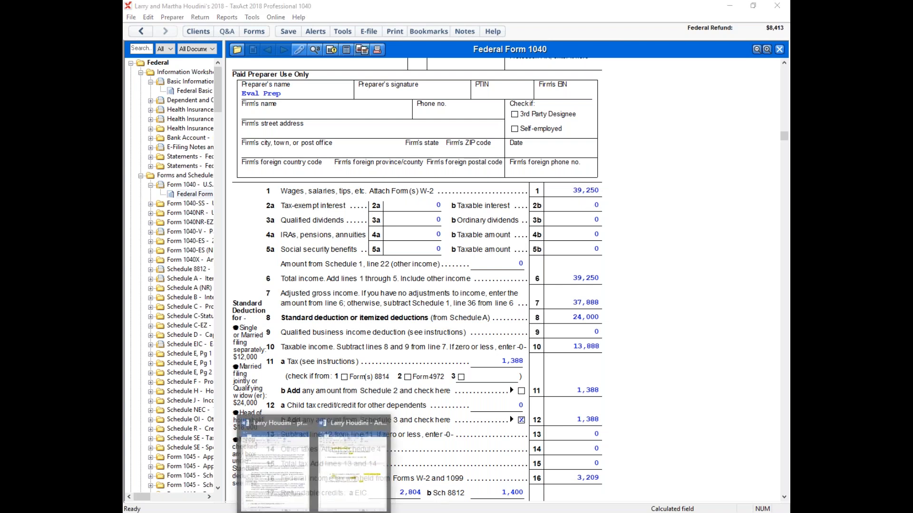
pyautogui.click(338, 478)
pyautogui.scroll(20, 339, 365)
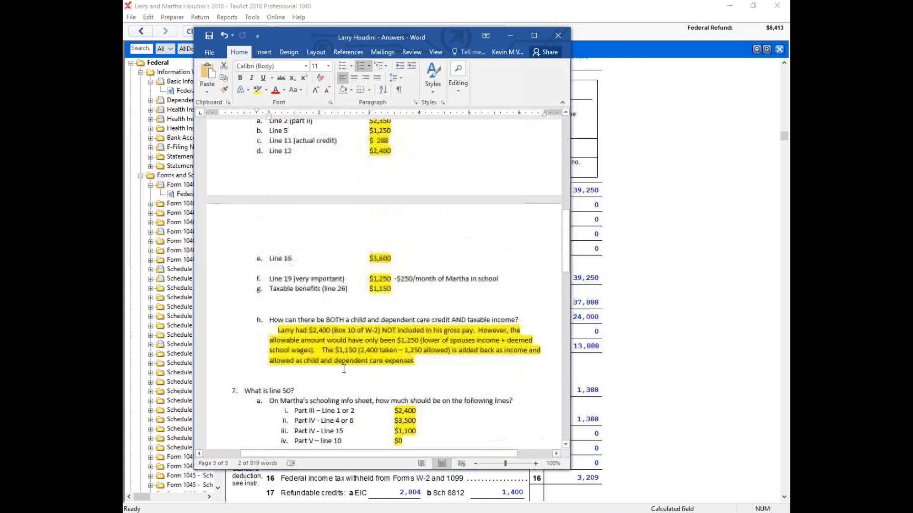
pyautogui.scroll(-8, 352, 377)
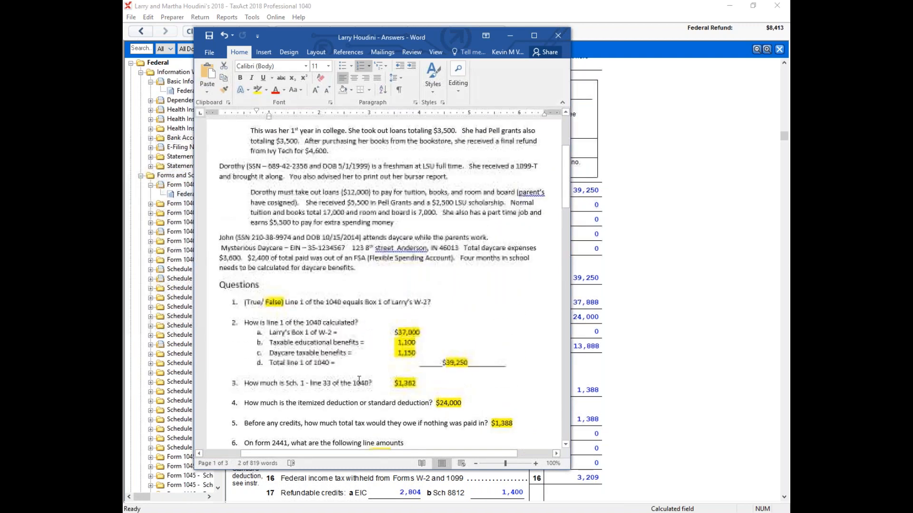
pyautogui.scroll(5, 308, 225)
pyautogui.scroll(1, 257, 233)
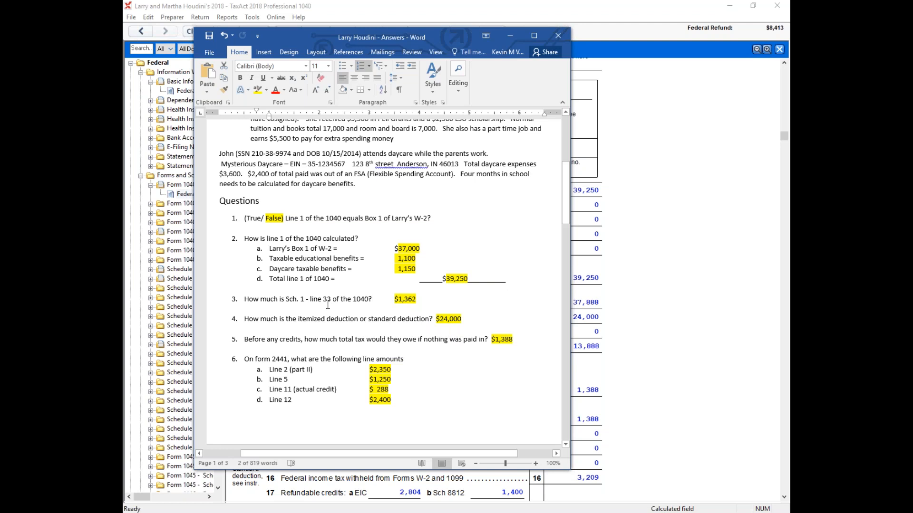
pyautogui.moveTo(417, 300); pyautogui.dragTo(393, 299)
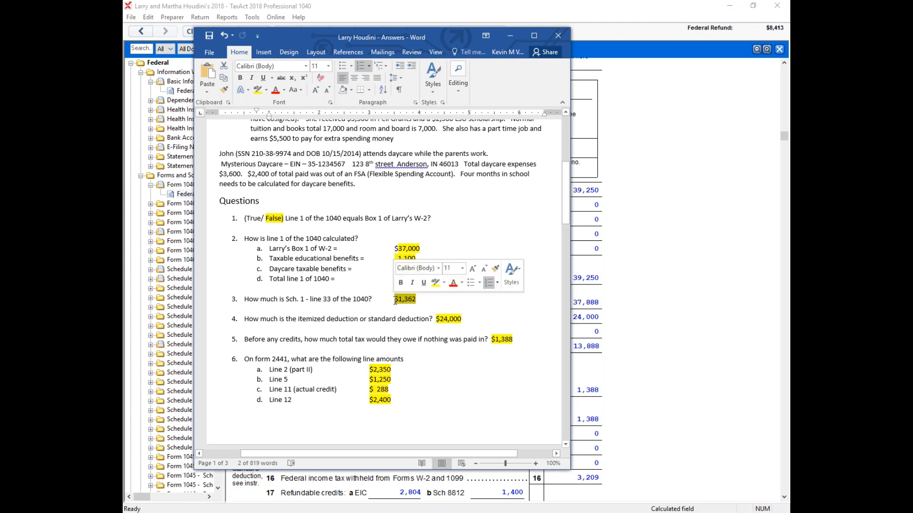
pyautogui.click(656, 310)
pyautogui.moveTo(784, 136); pyautogui.dragTo(783, 302)
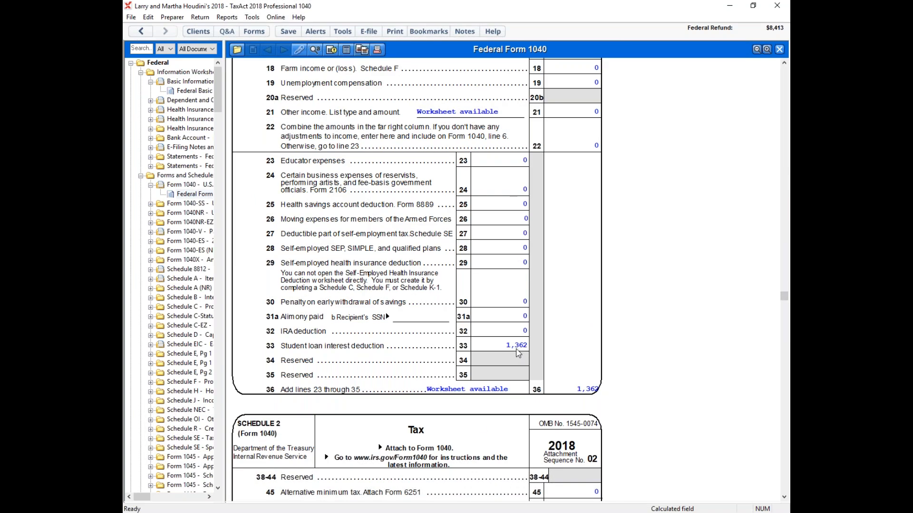
# Step: Read answers 4 and 5 on the deduction and total tax in the Word document, and check lines 8 and 11 of Form 1040
pyautogui.click(335, 511)
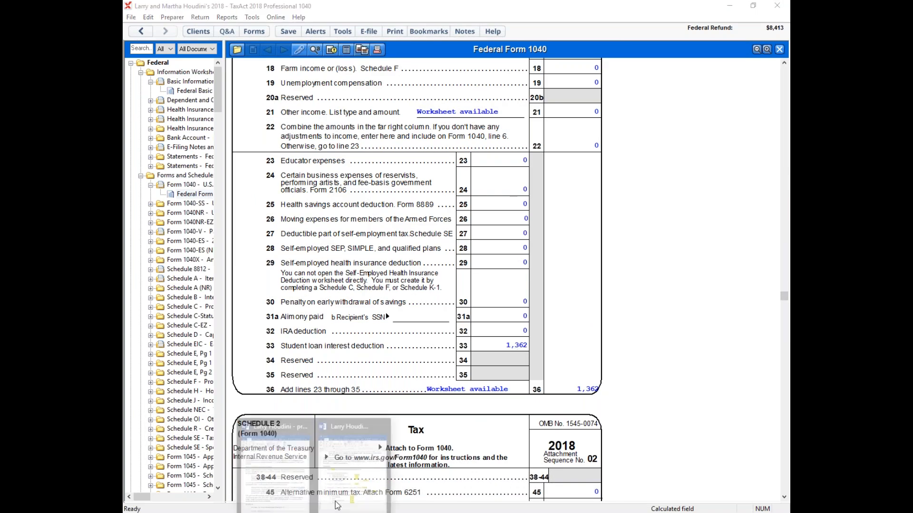
pyautogui.click(352, 471)
pyautogui.scroll(-3, 394, 288)
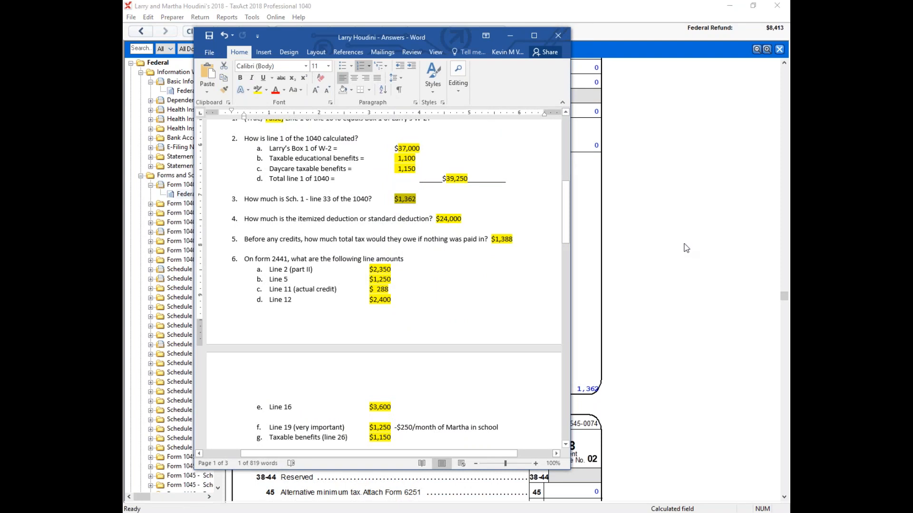
pyautogui.click(696, 299)
pyautogui.moveTo(784, 297); pyautogui.dragTo(786, 172)
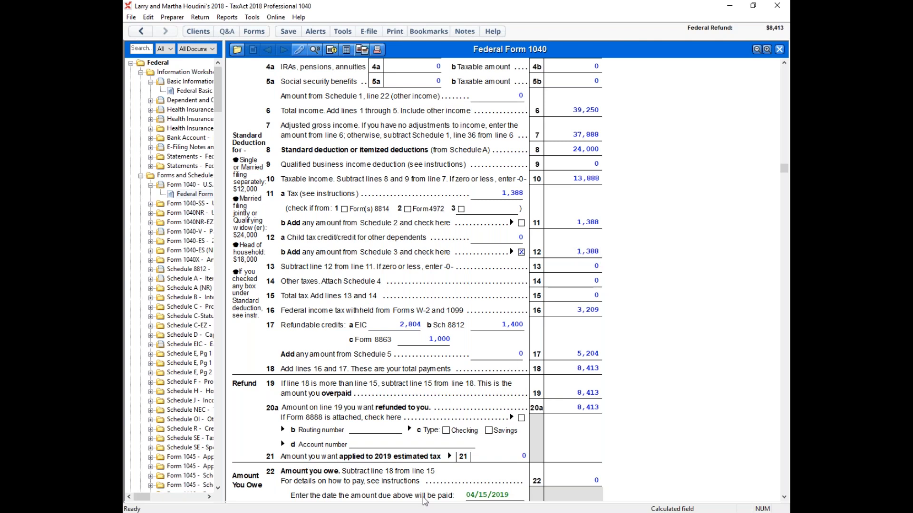
# Step: Review the Form 2441 answers under question 6 in Word, selecting the line 11 credit and line 26 taxable benefits amounts
pyautogui.click(353, 492)
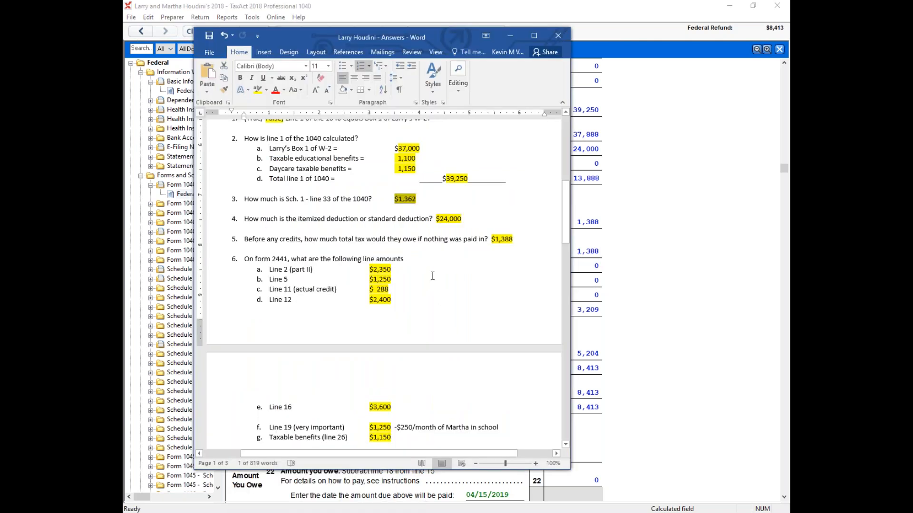
pyautogui.scroll(-3, 437, 256)
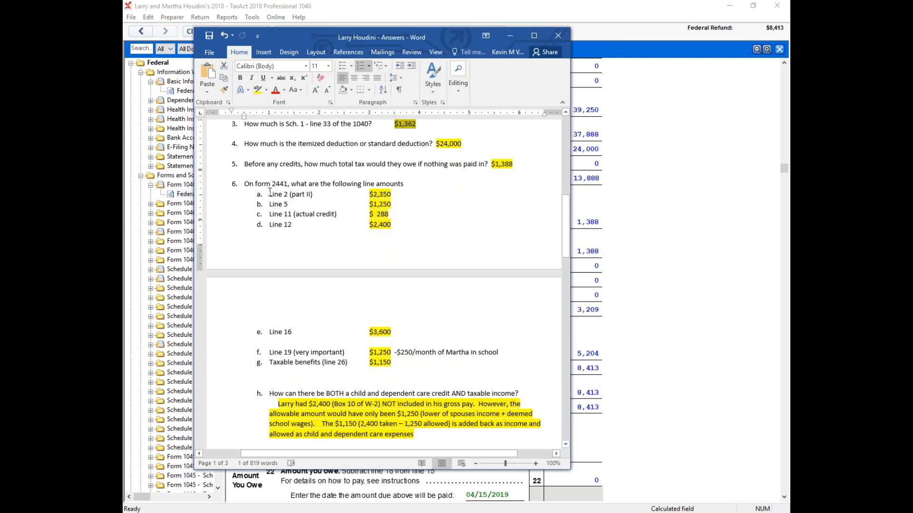
pyautogui.scroll(-1, 270, 192)
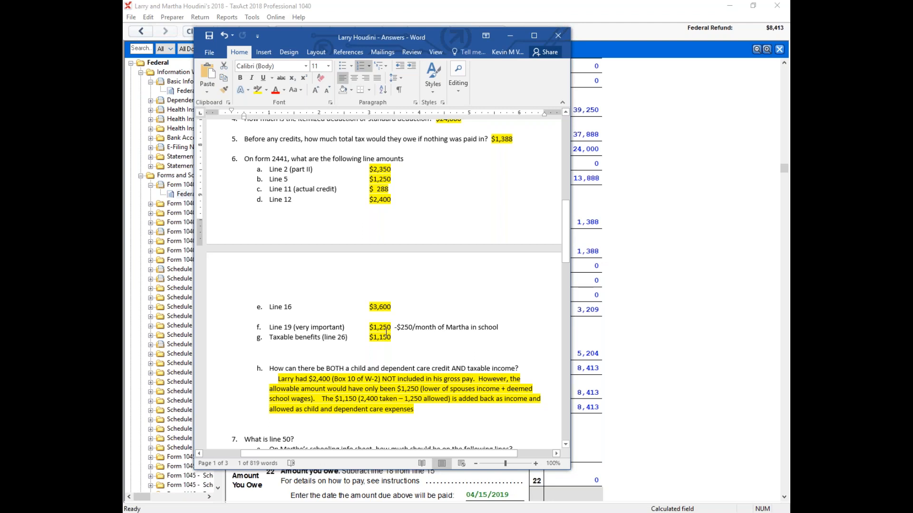
pyautogui.moveTo(392, 338); pyautogui.dragTo(367, 339)
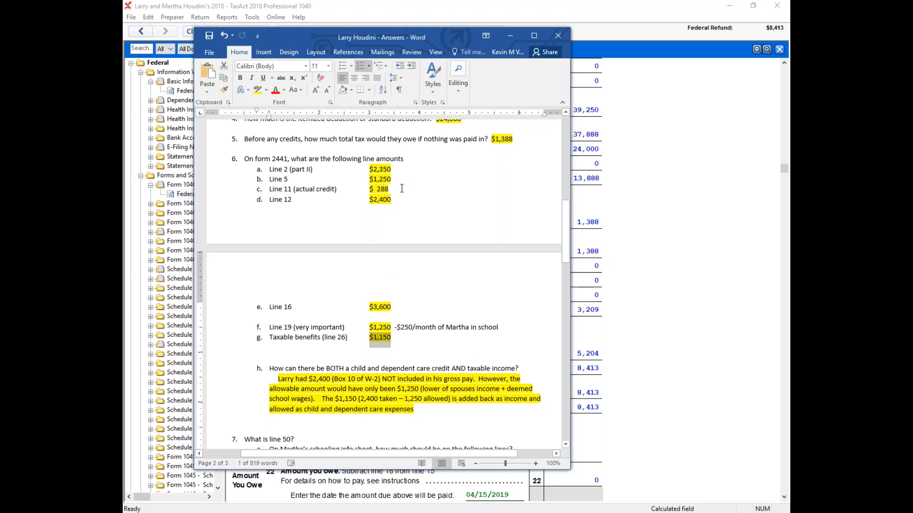
pyautogui.moveTo(402, 188); pyautogui.dragTo(359, 190)
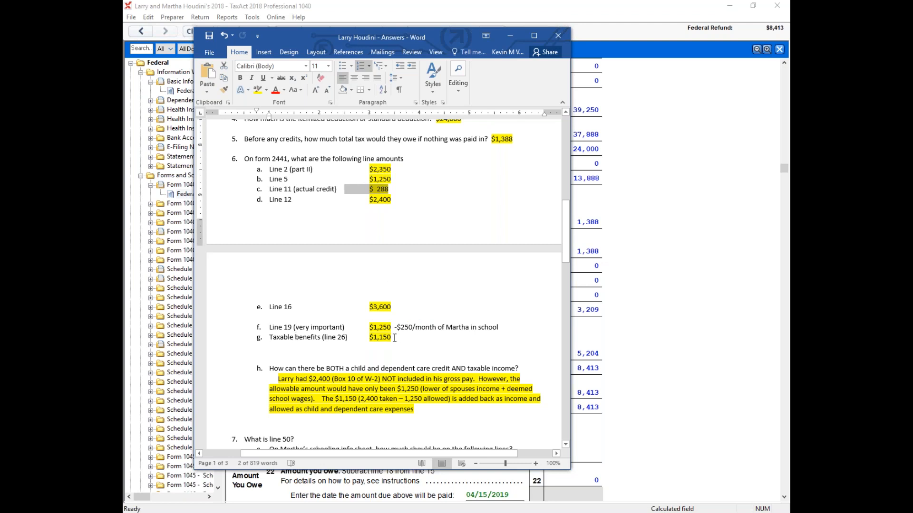
pyautogui.moveTo(392, 338); pyautogui.dragTo(367, 338)
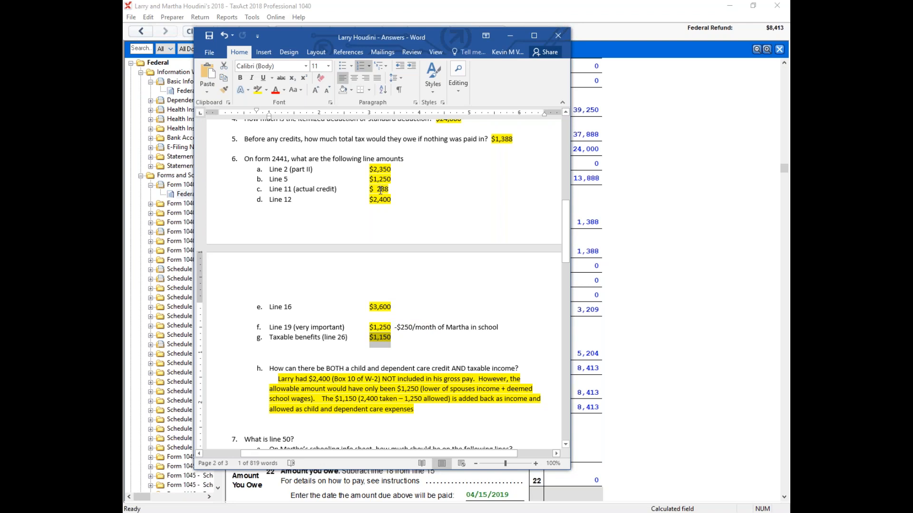
# Step: Return to TaxAct and check the child and dependent care credit on Schedule 3 line 49 of Form 1040
pyautogui.click(675, 210)
pyautogui.scroll(-15, 665, 210)
pyautogui.scroll(-10, 649, 209)
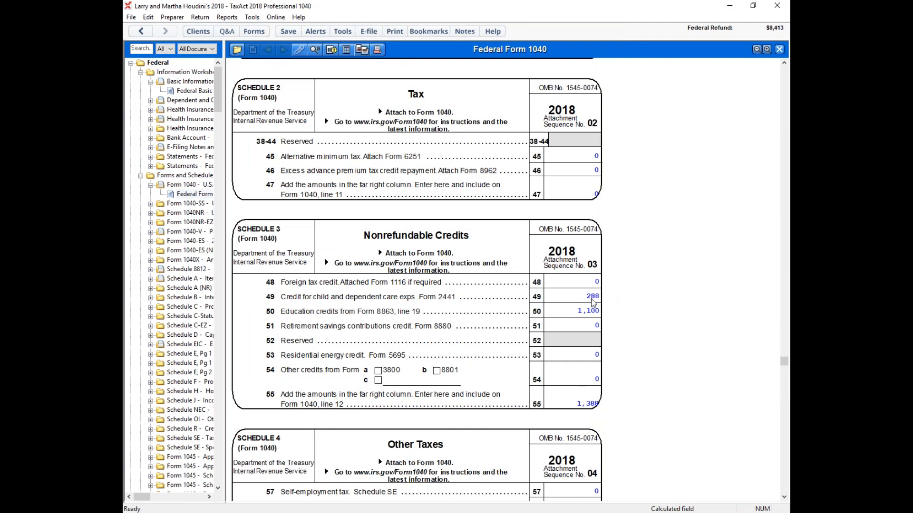
# Step: Read question 7 about line 50 and the education credits in the Word answer document, and return to TaxAct
pyautogui.click(315, 512)
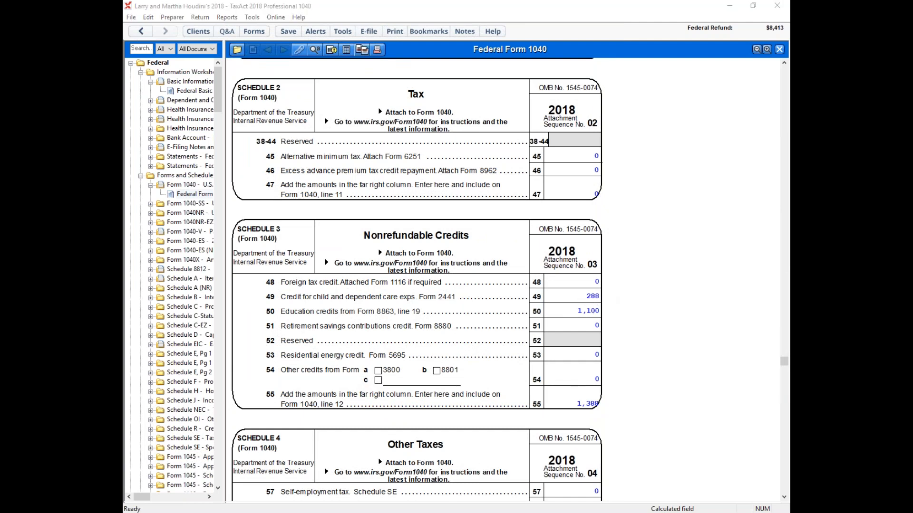
pyautogui.click(351, 465)
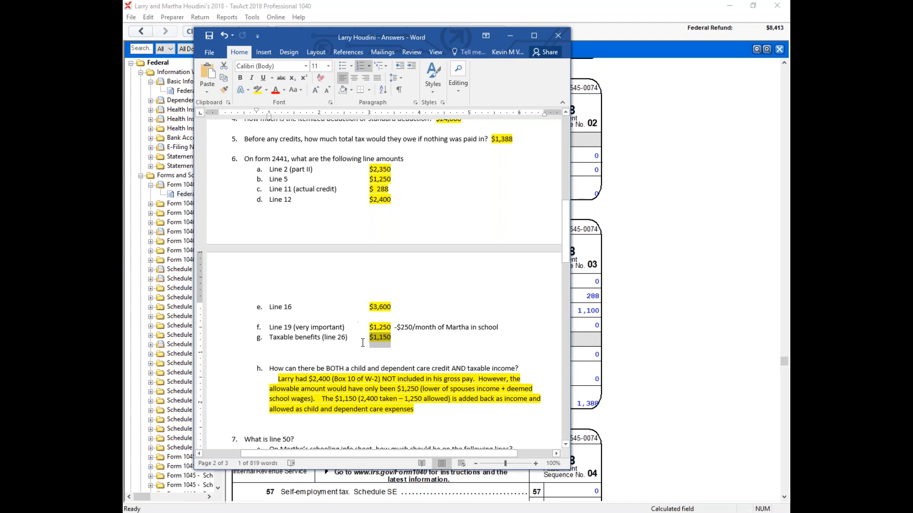
pyautogui.scroll(-8, 437, 186)
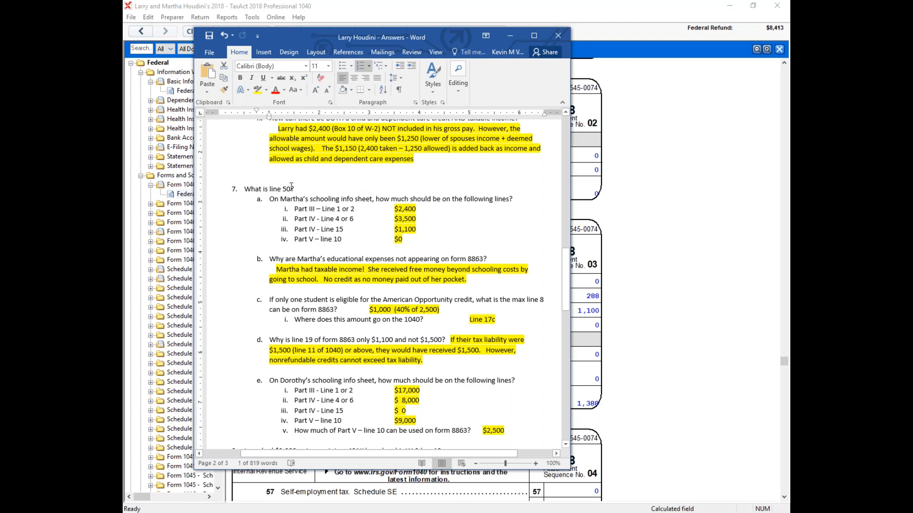
pyautogui.click(620, 267)
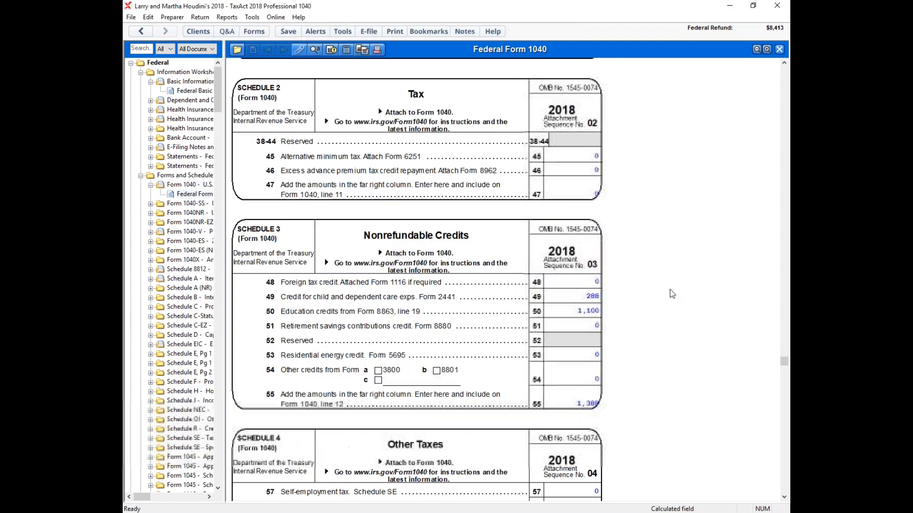
# Step: Open the spouse's Student Information Worksheet from the line 50 education credits and find its education expenses and assistance sections
pyautogui.click(589, 310)
pyautogui.click(616, 311)
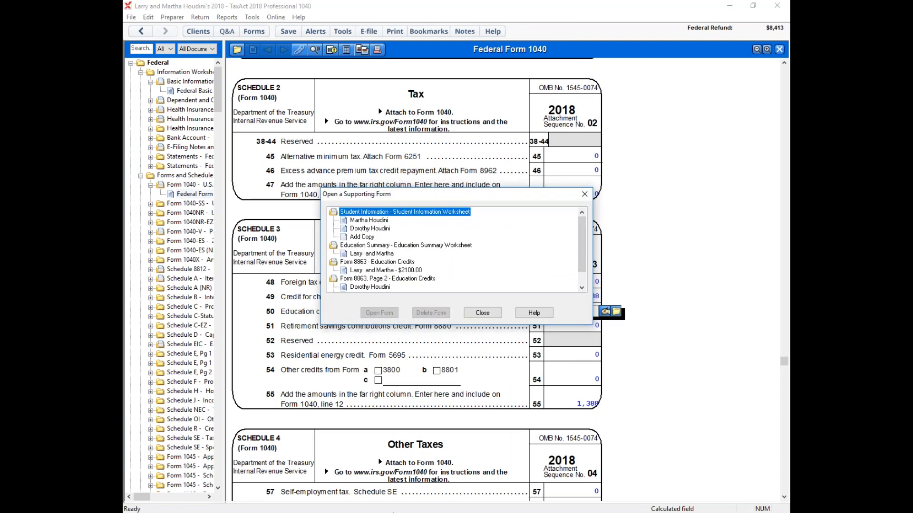
pyautogui.click(359, 221)
pyautogui.doubleClick(359, 221)
pyautogui.scroll(-10, 614, 207)
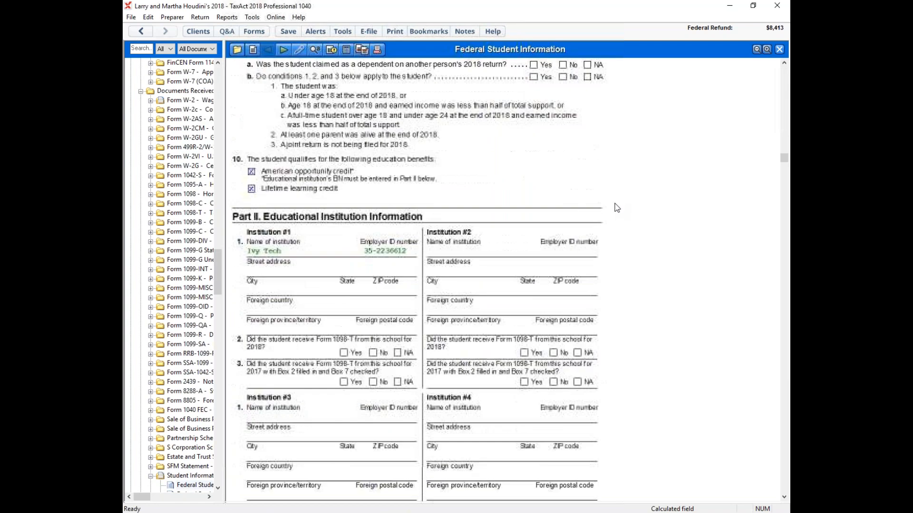
pyautogui.scroll(-8, 614, 207)
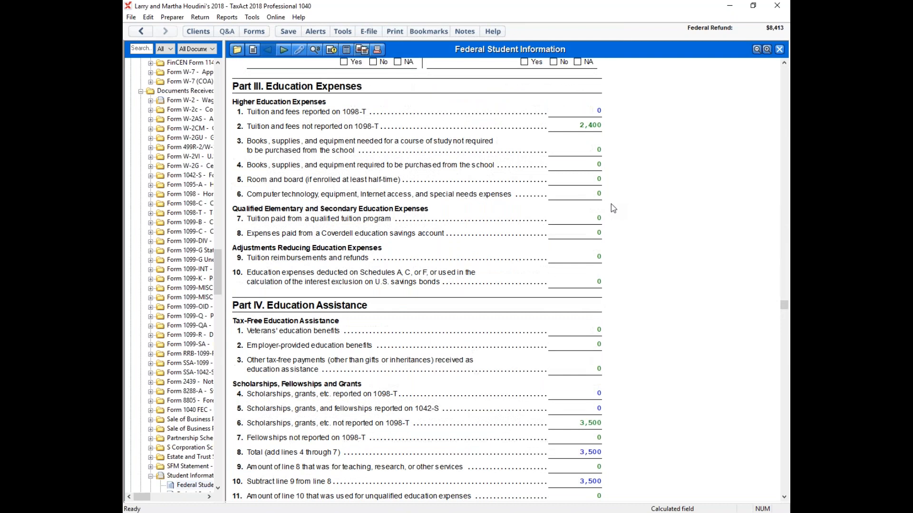
# Step: Compare the spouse's schooling answers in Word with Parts III and IV of the student worksheet, down to taxable scholarship income
pyautogui.click(352, 454)
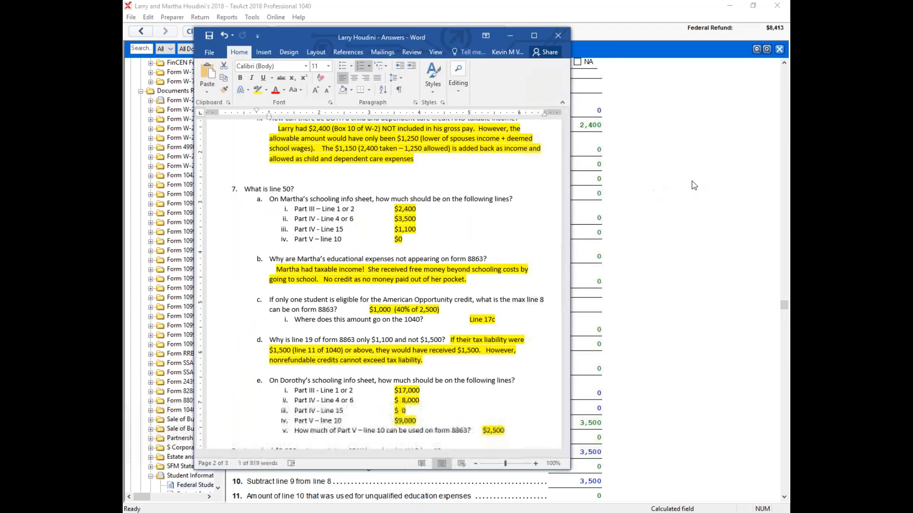
pyautogui.click(692, 181)
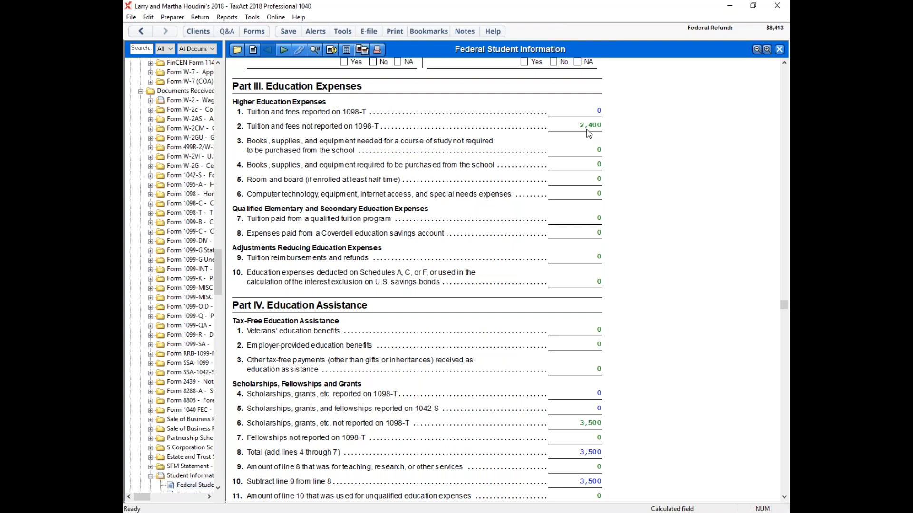
pyautogui.scroll(-3, 691, 204)
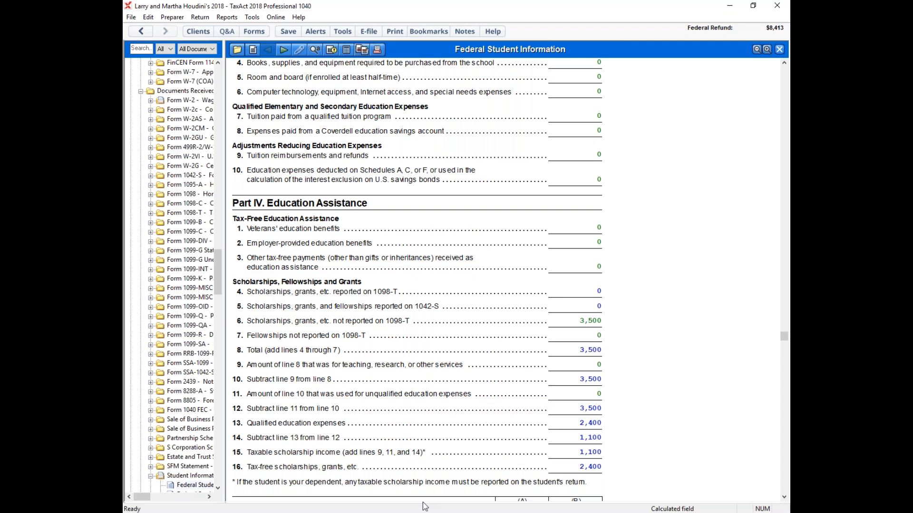
# Step: Switch to the Word answer document and review question 7 on the education credits through question 8 on the 401K contribution
pyautogui.moveTo(296, 511)
pyautogui.click(377, 475)
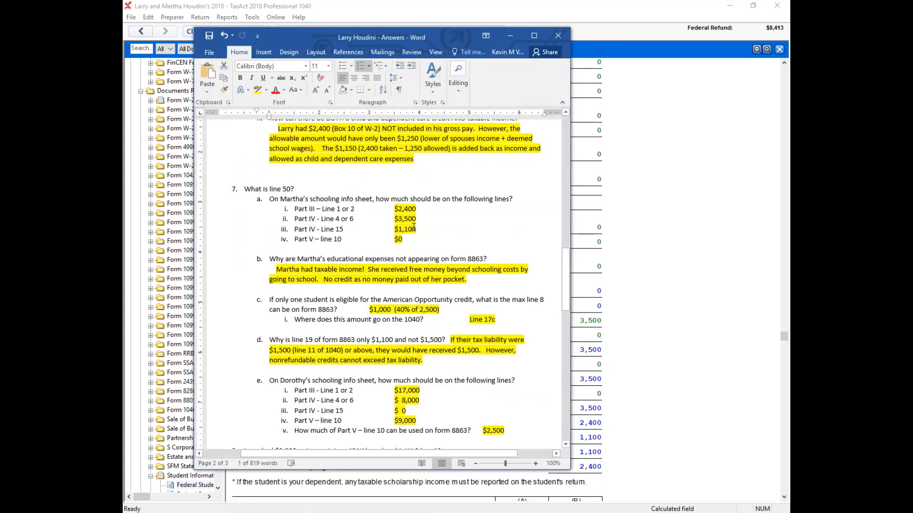
pyautogui.moveTo(422, 227); pyautogui.dragTo(394, 229)
pyautogui.scroll(-3, 473, 269)
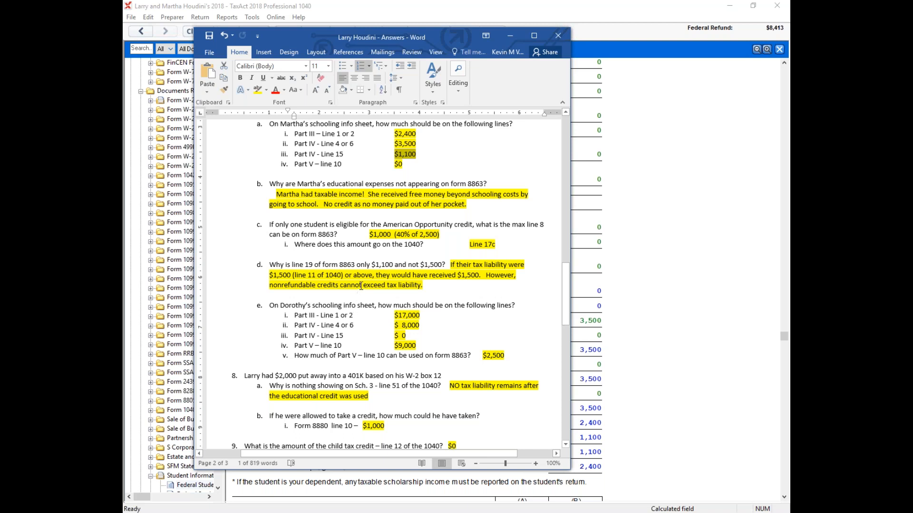
pyautogui.scroll(-1, 364, 281)
pyautogui.scroll(-5, 363, 280)
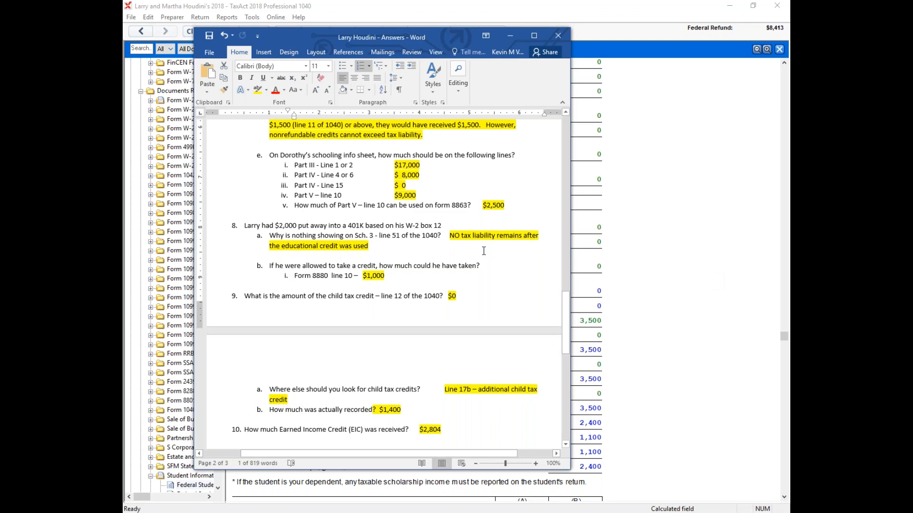
pyautogui.scroll(3, 484, 251)
pyautogui.scroll(-2, 426, 239)
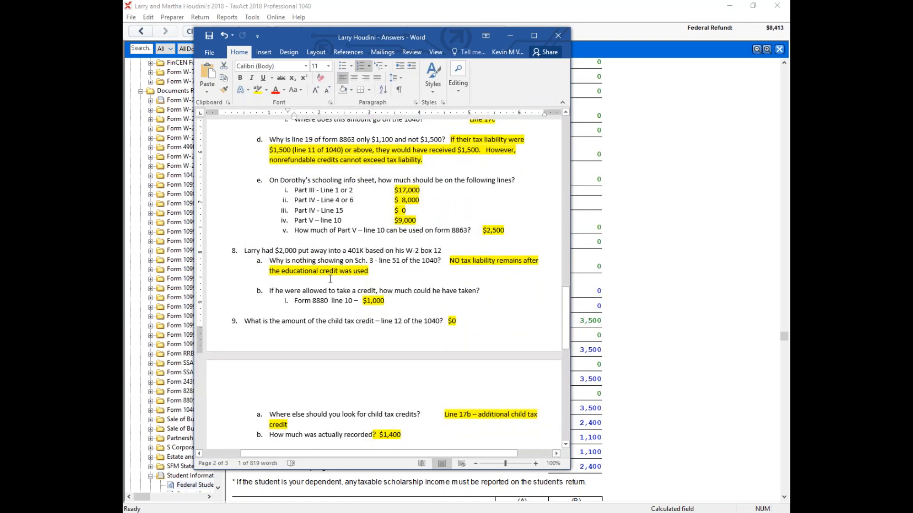
# Step: Return to TaxAct and open Form 8880 from Schedule 3 line 51 of Form 1040 to examine its line 10
pyautogui.click(687, 265)
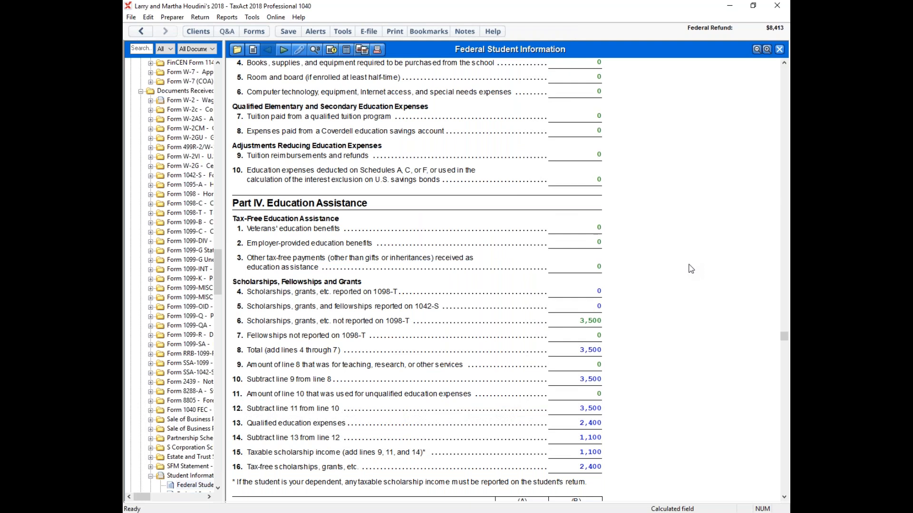
pyautogui.moveTo(220, 279); pyautogui.dragTo(225, 91)
pyautogui.click(177, 194)
pyautogui.scroll(-10, 623, 271)
pyautogui.scroll(-20, 623, 270)
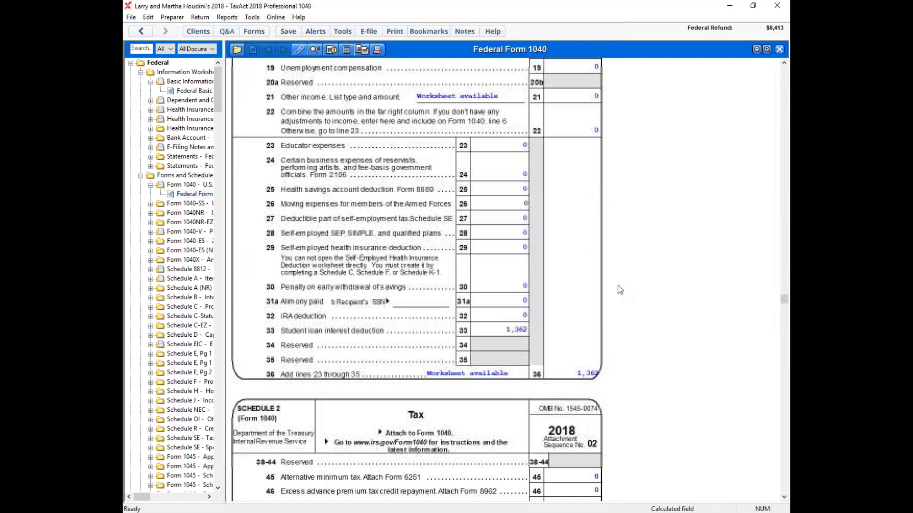
pyautogui.click(598, 391)
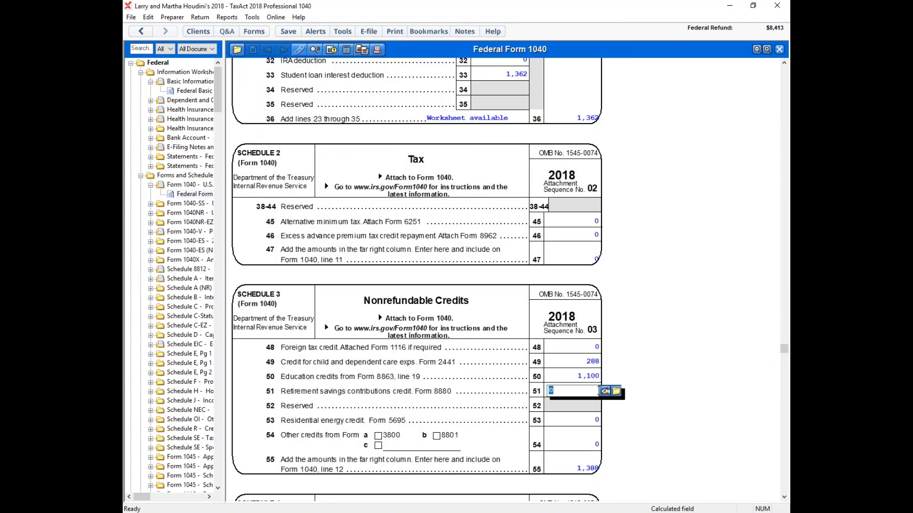
pyautogui.click(605, 390)
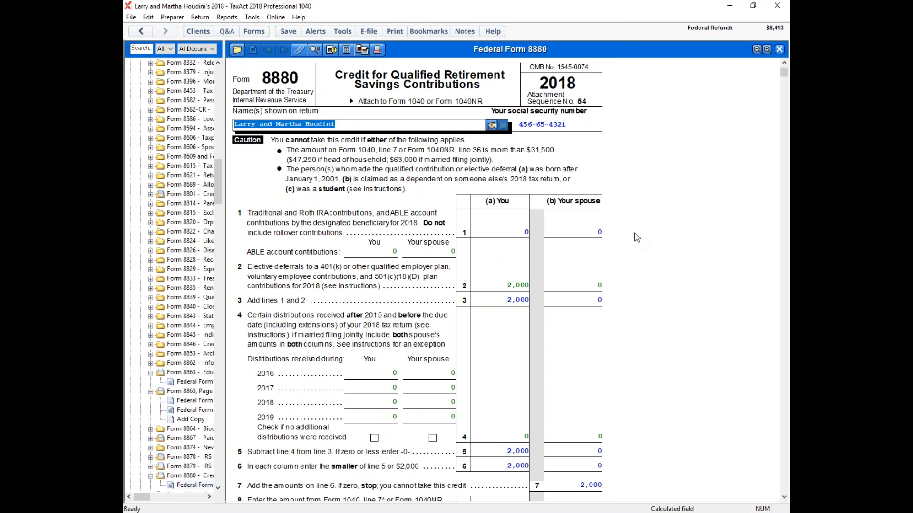
pyautogui.scroll(-6, 635, 233)
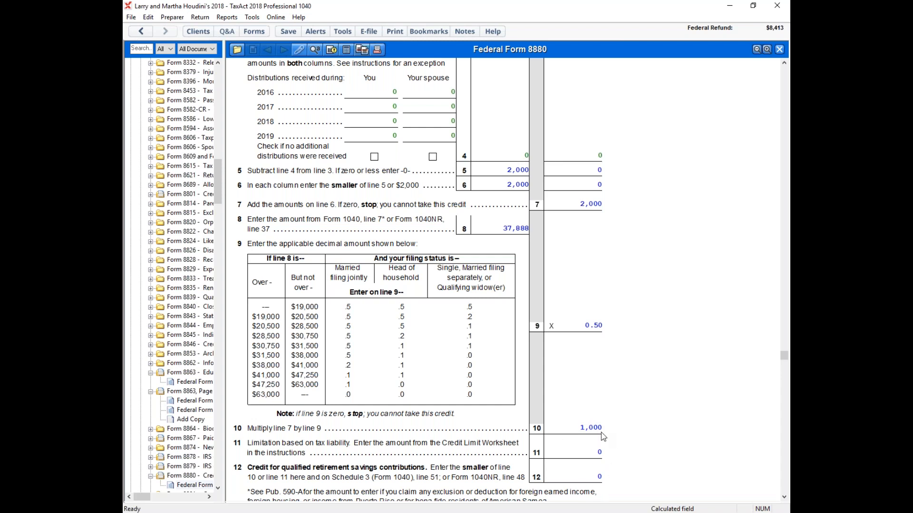
# Step: Switch to the Word answer document and read question 9 about the child tax credit on line 12
pyautogui.moveTo(313, 512)
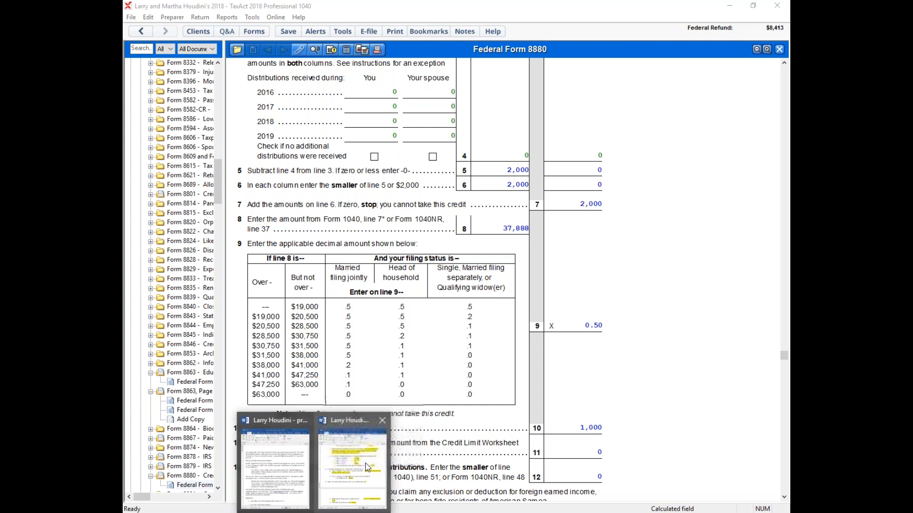
pyautogui.click(360, 461)
pyautogui.scroll(-1, 425, 281)
pyautogui.scroll(-3, 425, 302)
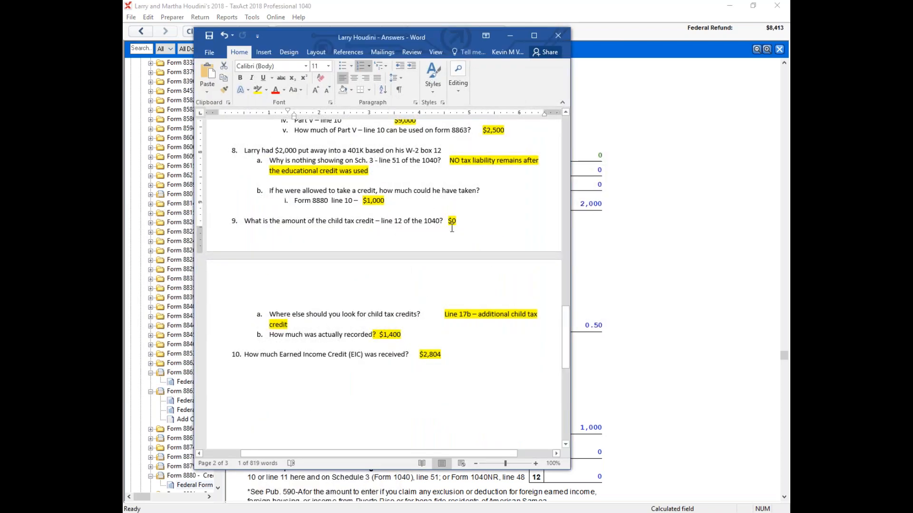
# Step: Return to TaxAct and reopen Form 1040 to check the child tax credit on line 12 and the refundable credits on line 17
pyautogui.click(706, 344)
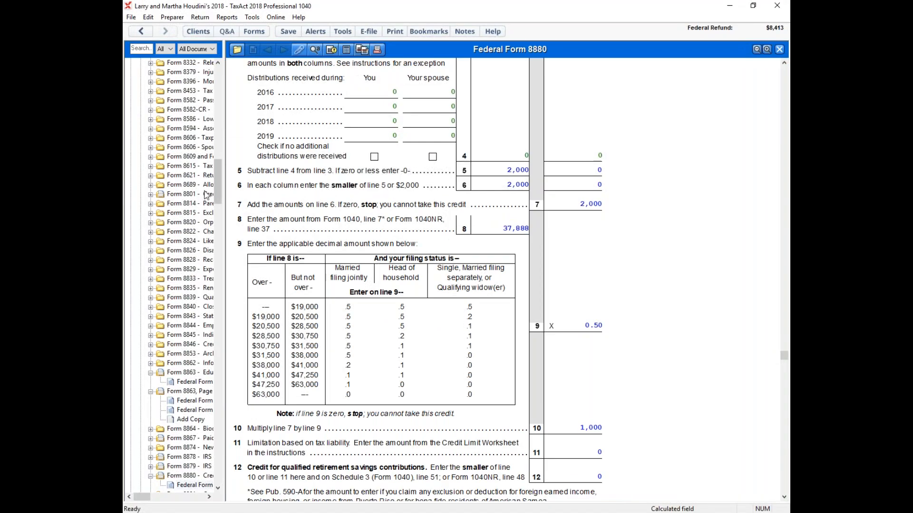
pyautogui.scroll(15, 186, 190)
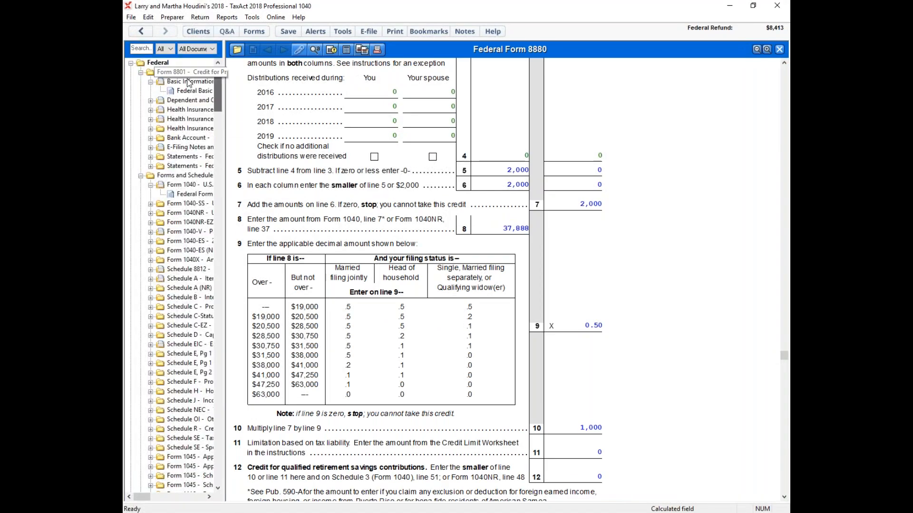
pyautogui.click(185, 196)
pyautogui.scroll(-3, 629, 234)
pyautogui.scroll(-5, 629, 234)
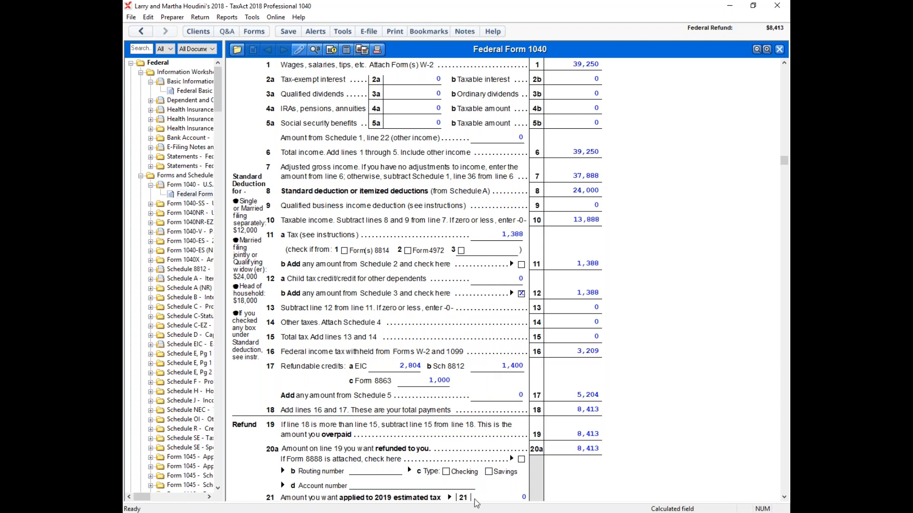
# Step: Read the additional child tax credit and EIC answers in Word, and return to TaxAct to check the refund lines of Form 1040
pyautogui.moveTo(458, 511)
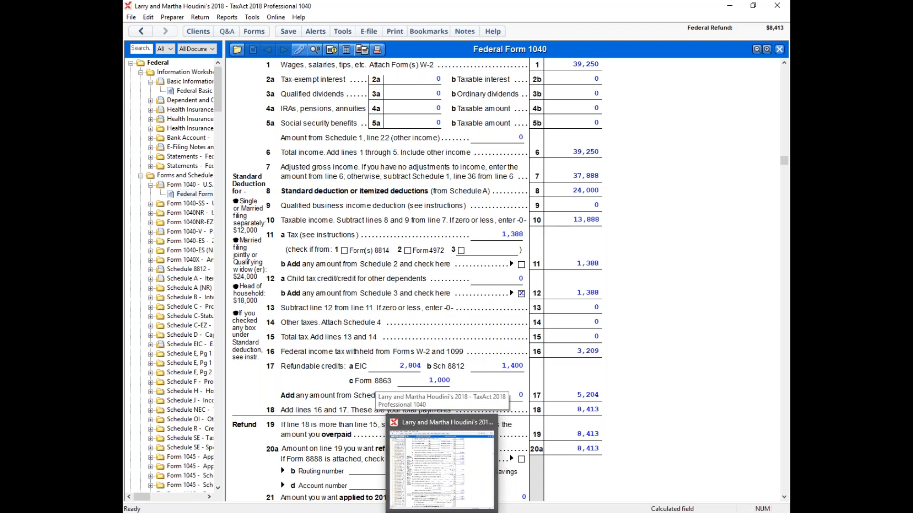
pyautogui.moveTo(313, 512)
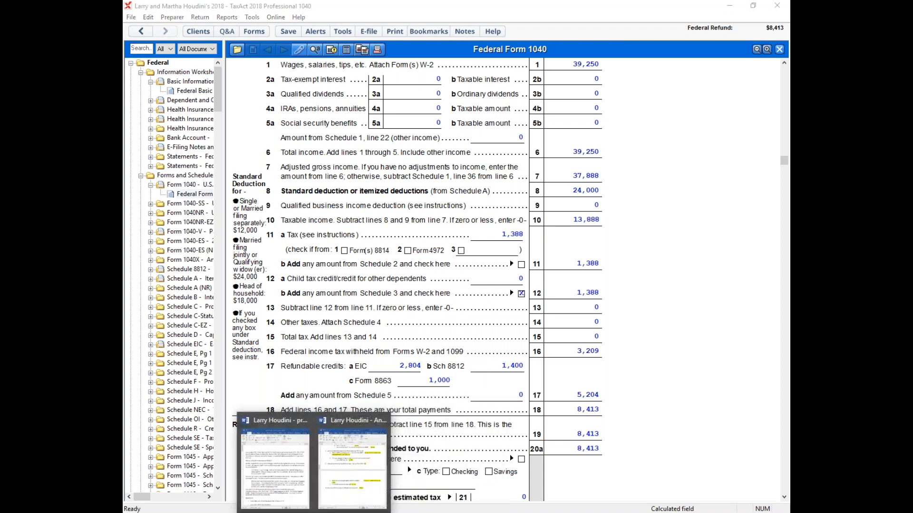
pyautogui.click(374, 475)
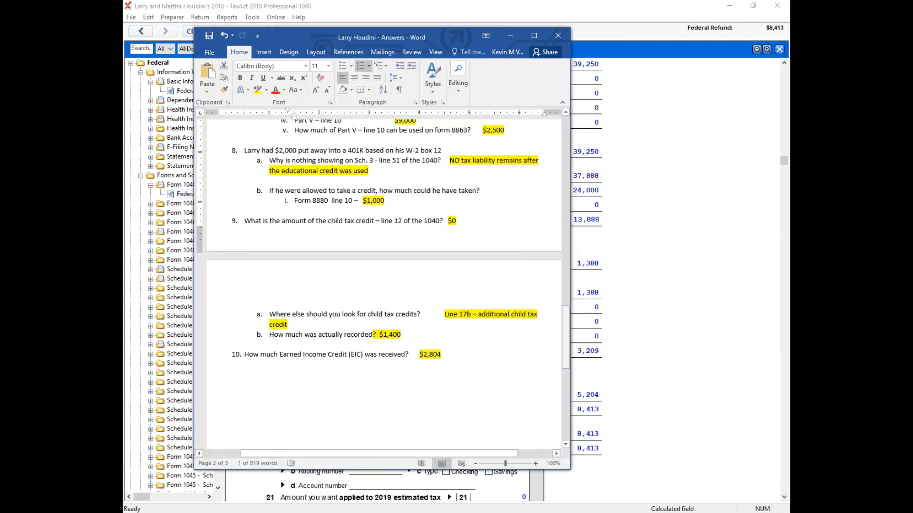
pyautogui.click(699, 373)
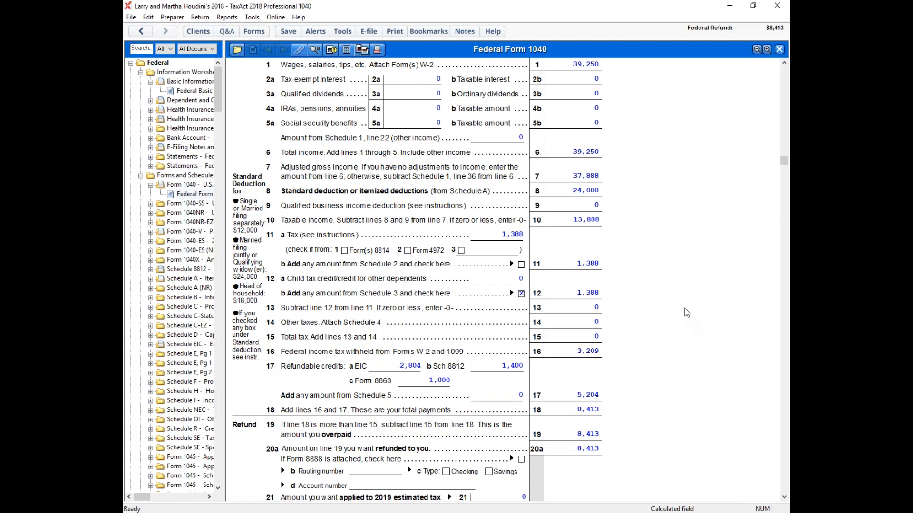
pyautogui.scroll(-3, 687, 313)
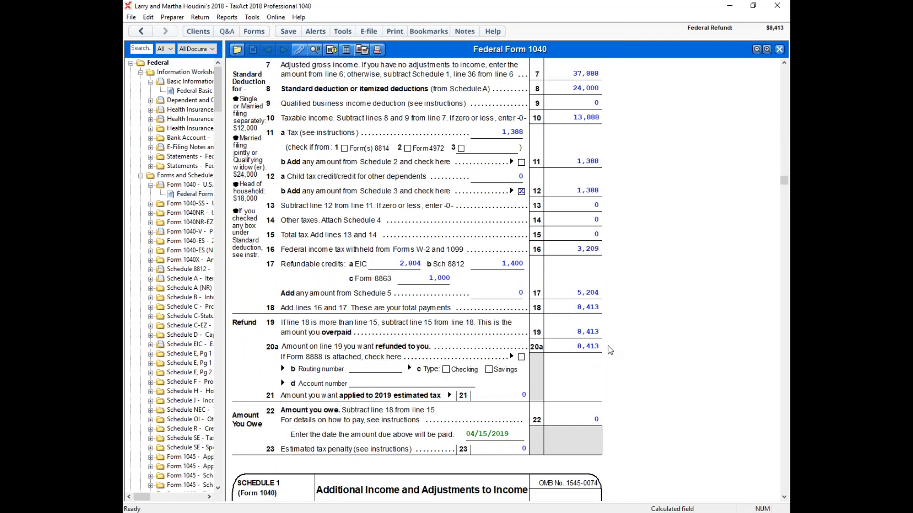